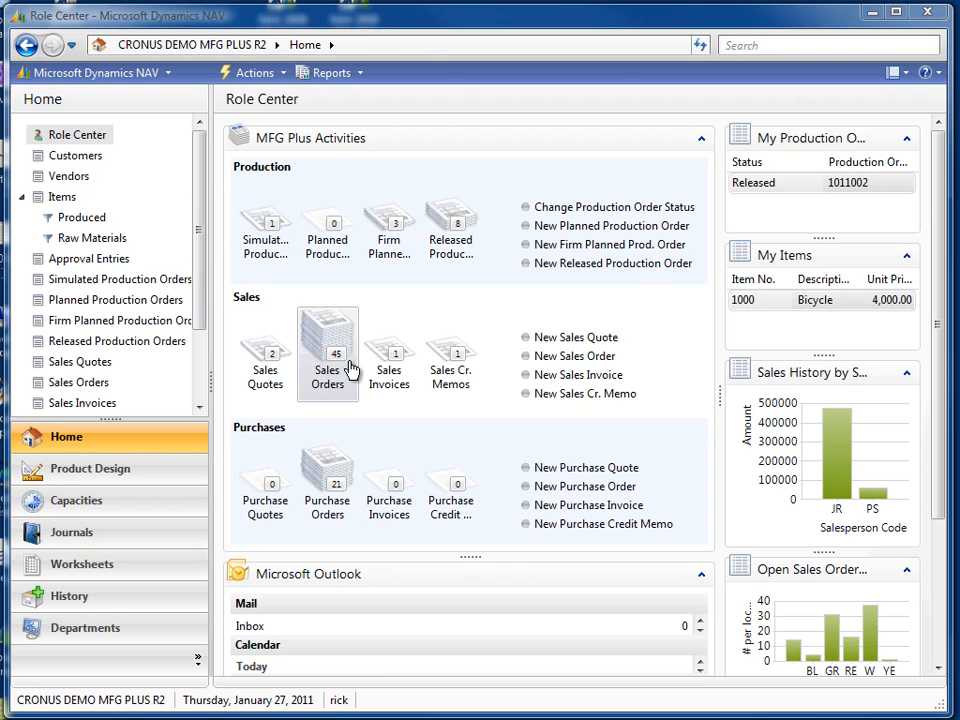
# Open the Items list and launch the Interactive Timeline Visualizer for the selected item
pyautogui.click(60, 196)
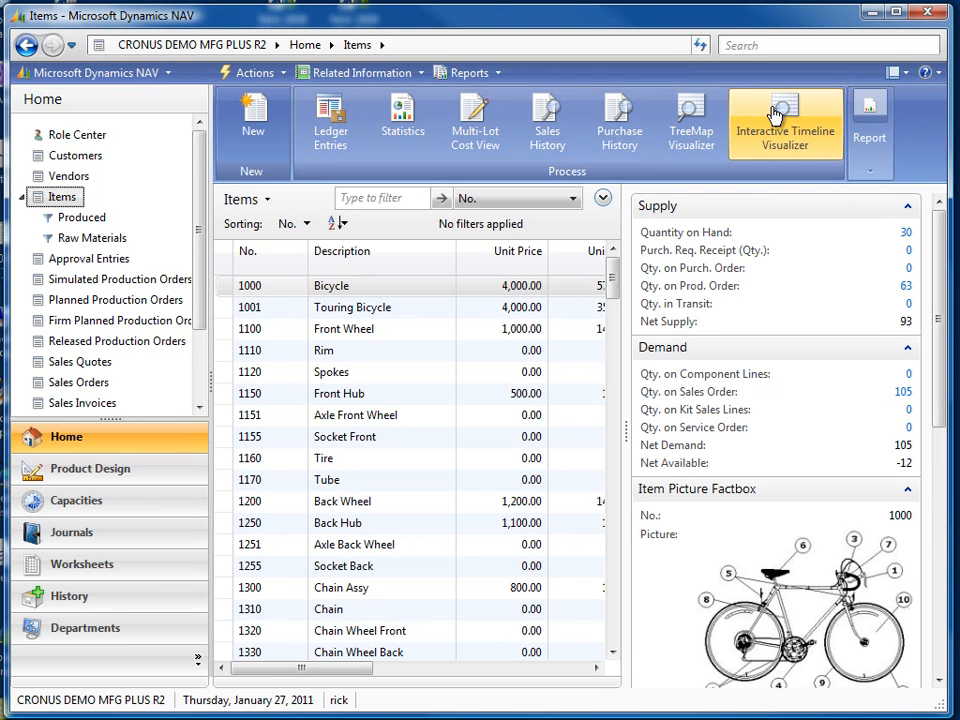
pyautogui.click(775, 115)
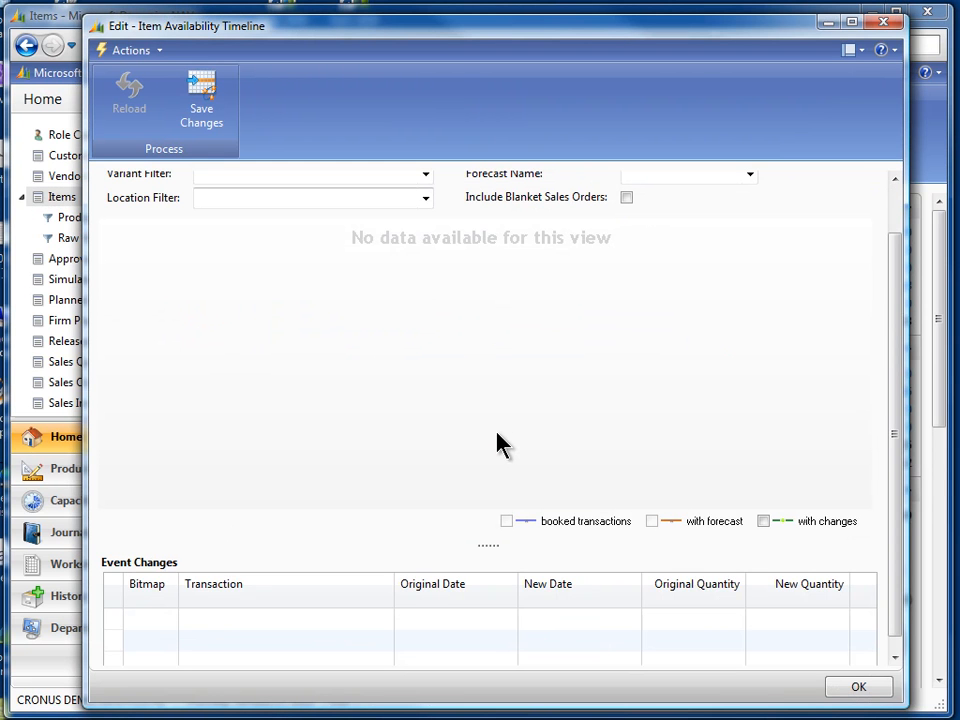
# Set the timeline's Item No. to 1000 to load its projected inventory
pyautogui.moveTo(896, 371); pyautogui.dragTo(893, 305)
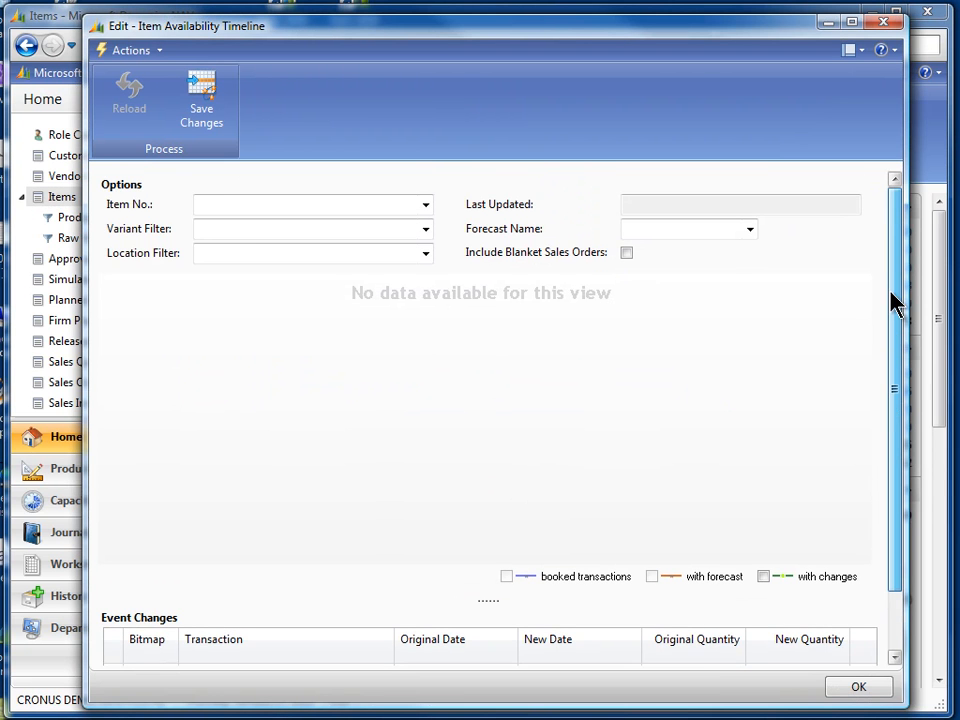
pyautogui.click(220, 206)
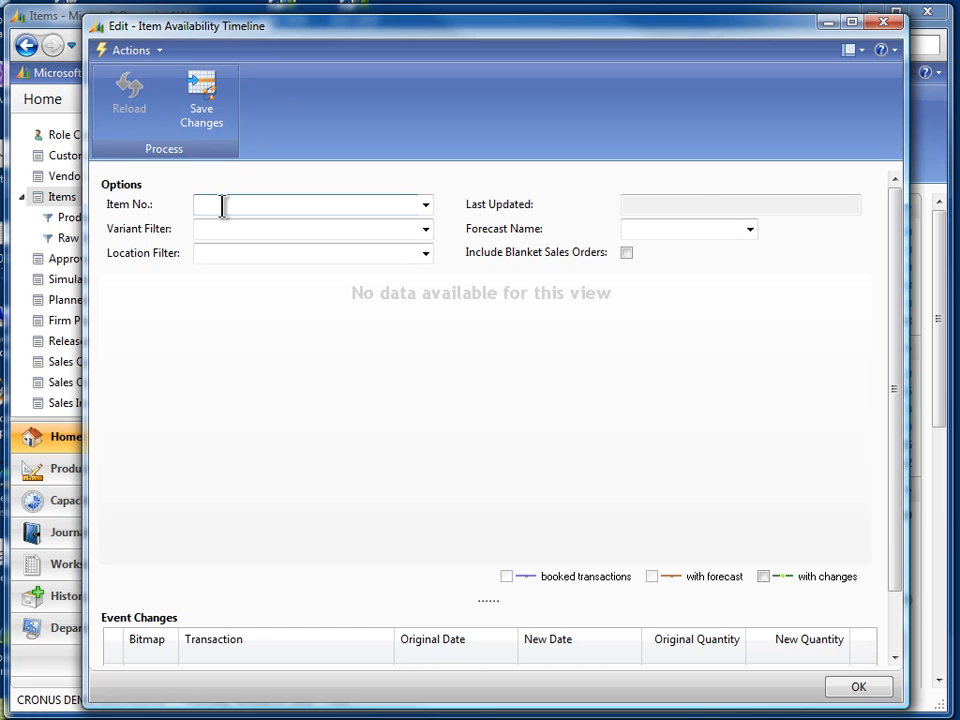
pyautogui.write('1000')
pyautogui.press('Tab')
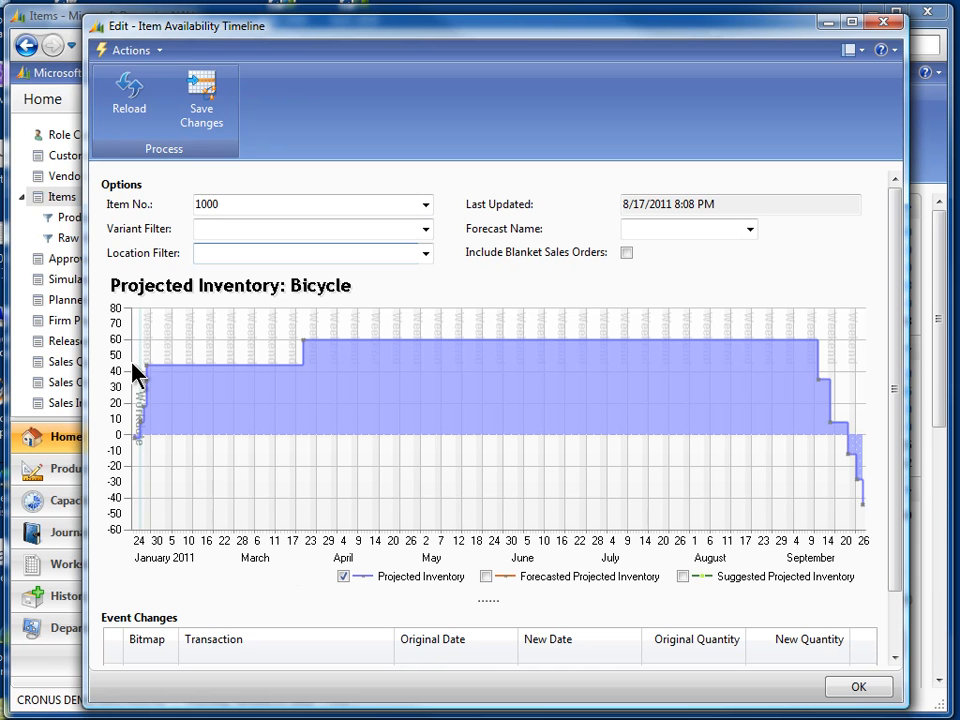
# Examine the projected inventory chart's supply and demand events by zooming in and out and hovering over the steps
pyautogui.moveTo(178, 381)
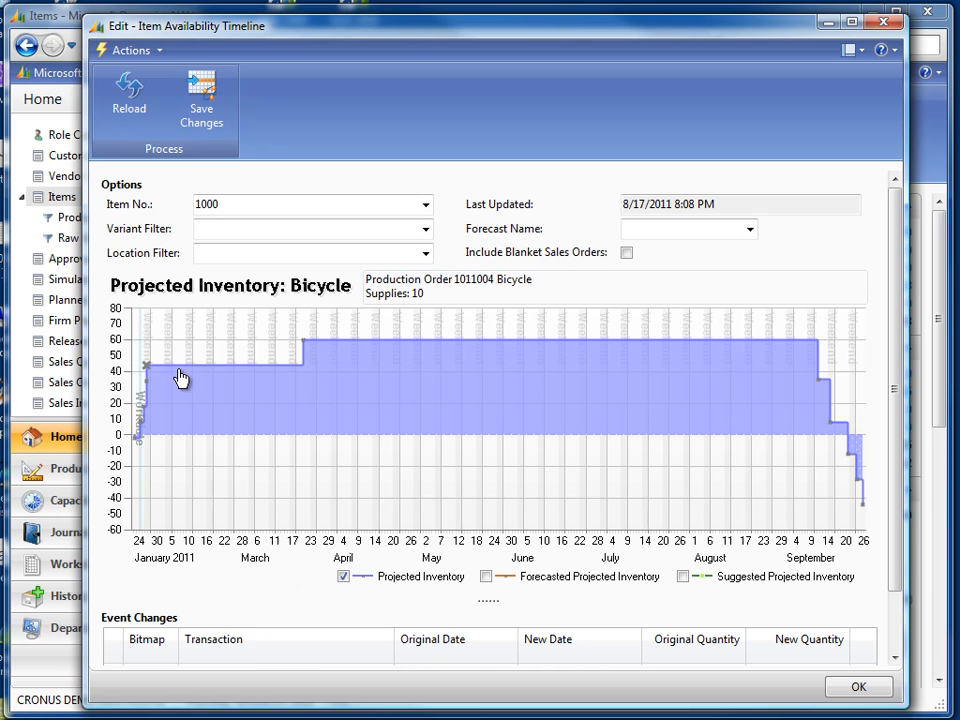
pyautogui.moveTo(188, 354); pyautogui.dragTo(119, 341)
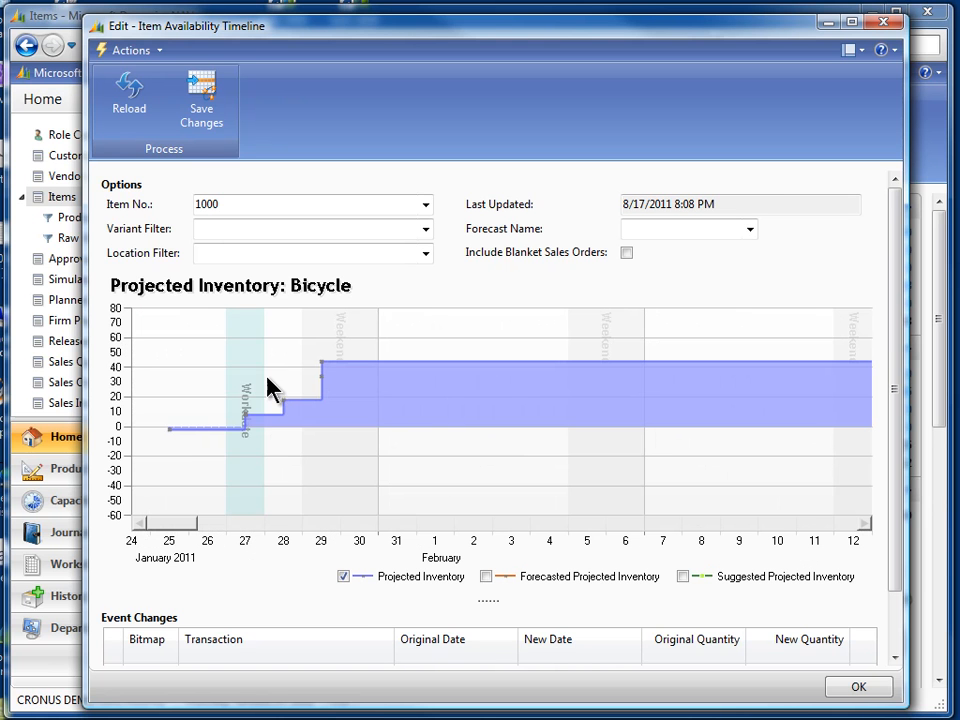
pyautogui.moveTo(245, 442)
pyautogui.scroll(-3, 325, 478)
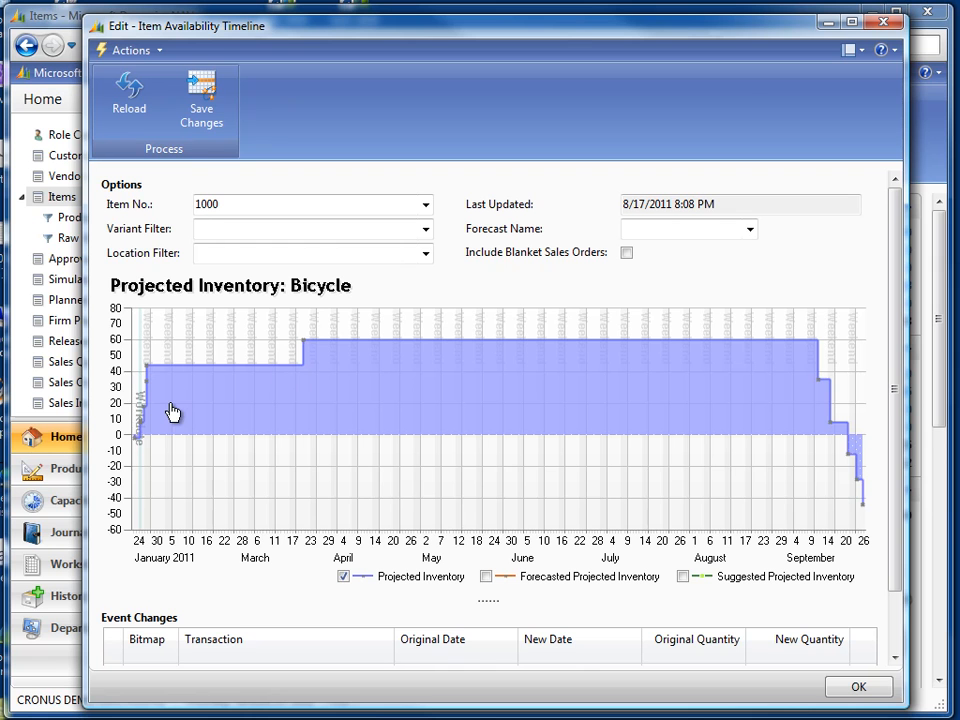
pyautogui.moveTo(143, 410)
pyautogui.moveTo(150, 375)
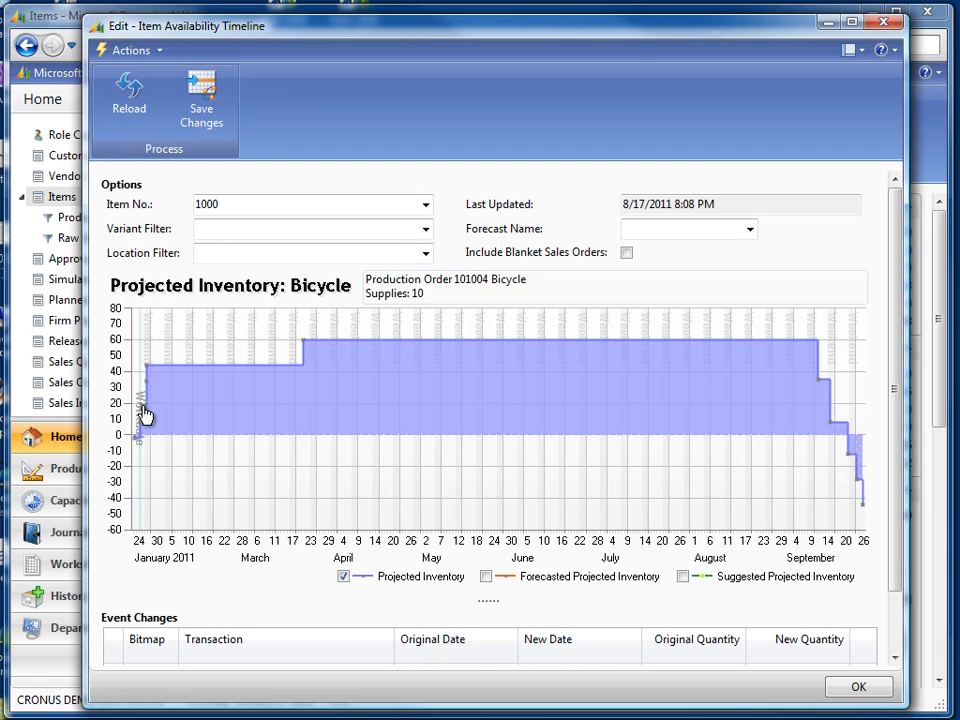
pyautogui.moveTo(140, 445)
pyautogui.moveTo(305, 348)
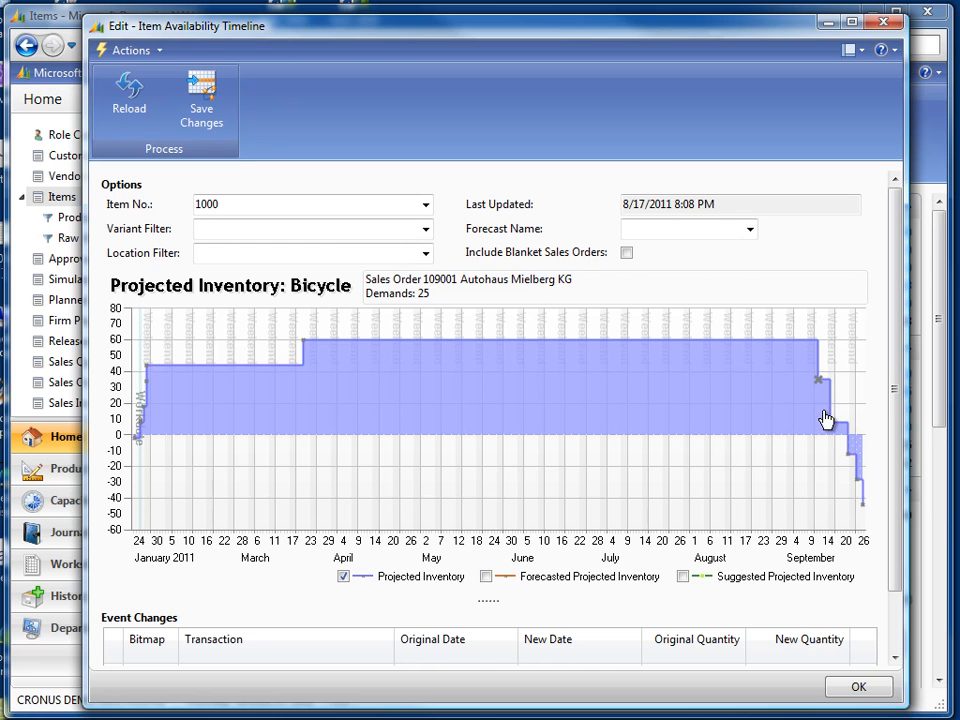
pyautogui.moveTo(848, 462)
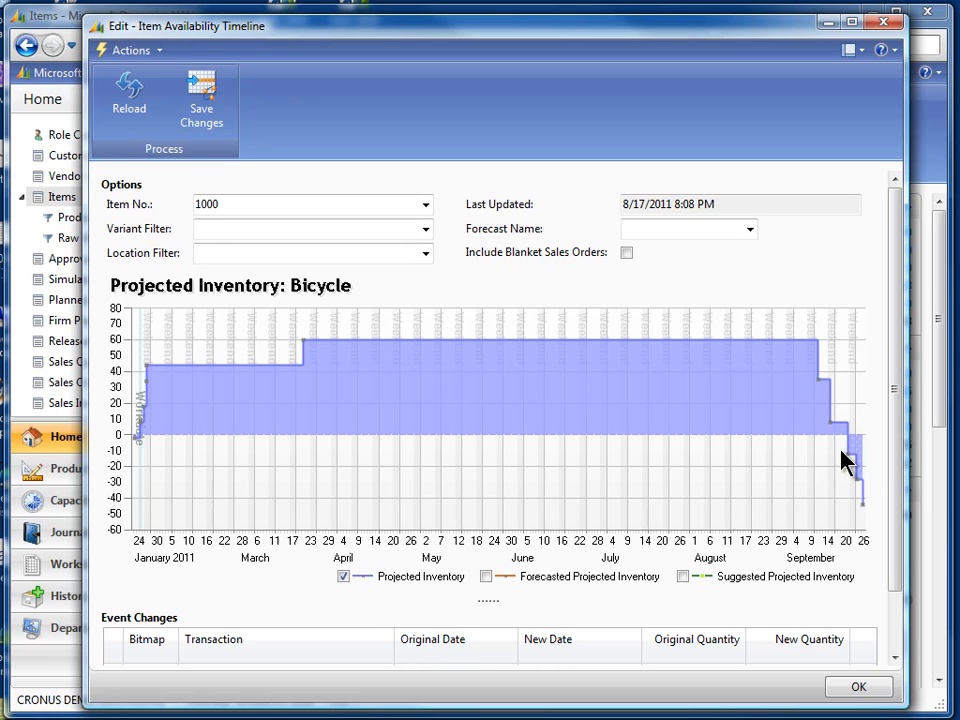
pyautogui.moveTo(858, 488)
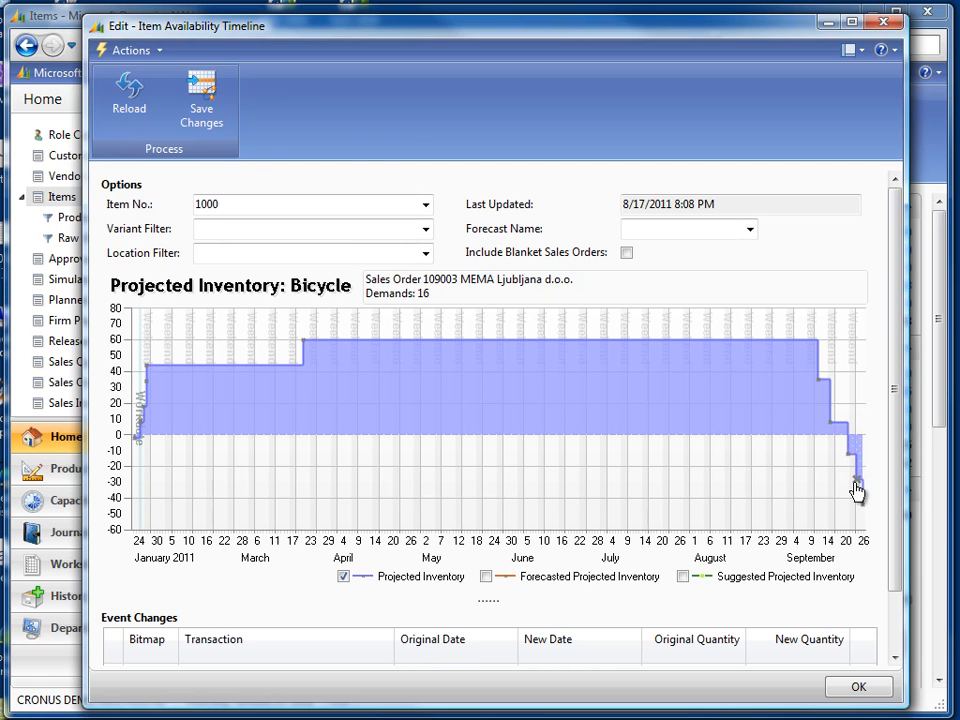
pyautogui.moveTo(865, 509)
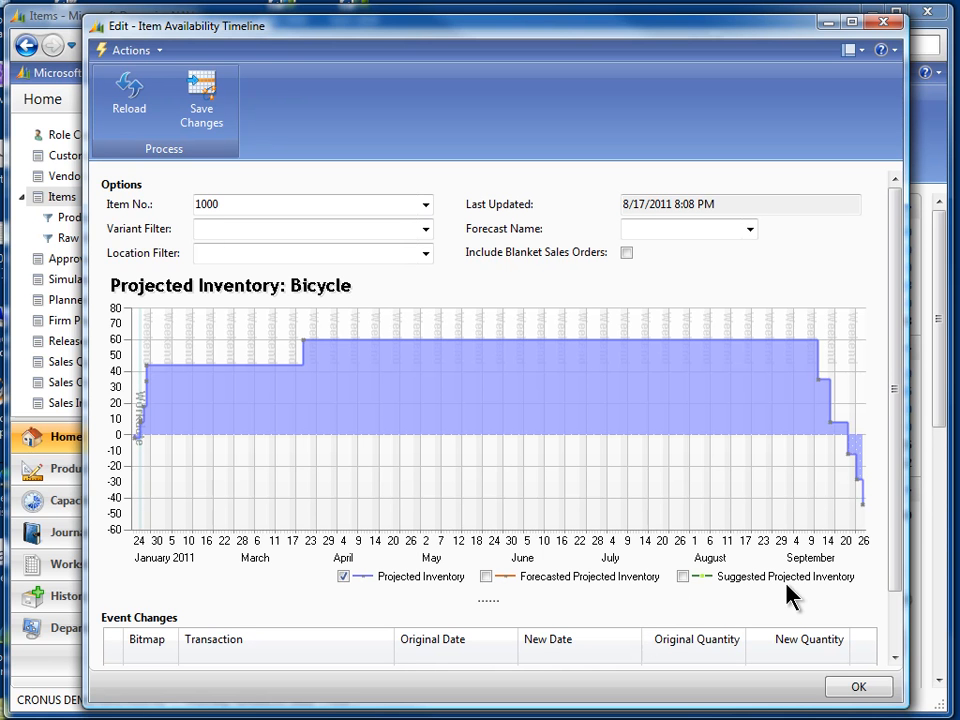
# Show the Suggested Projected Inventory and create a new supply on the chart in late August
pyautogui.click(683, 577)
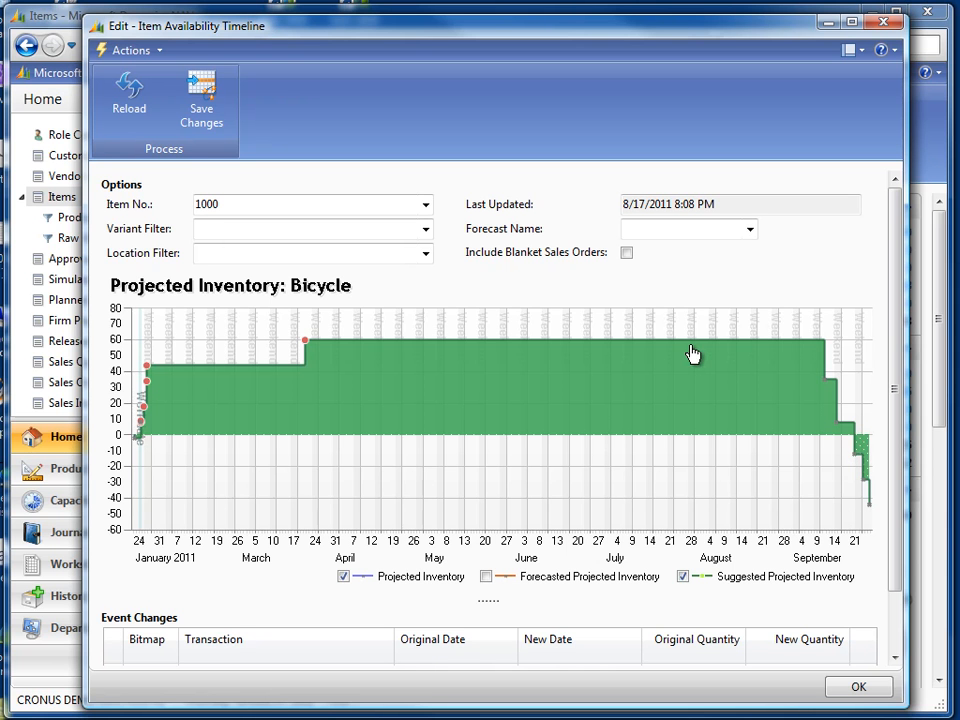
pyautogui.moveTo(713, 349)
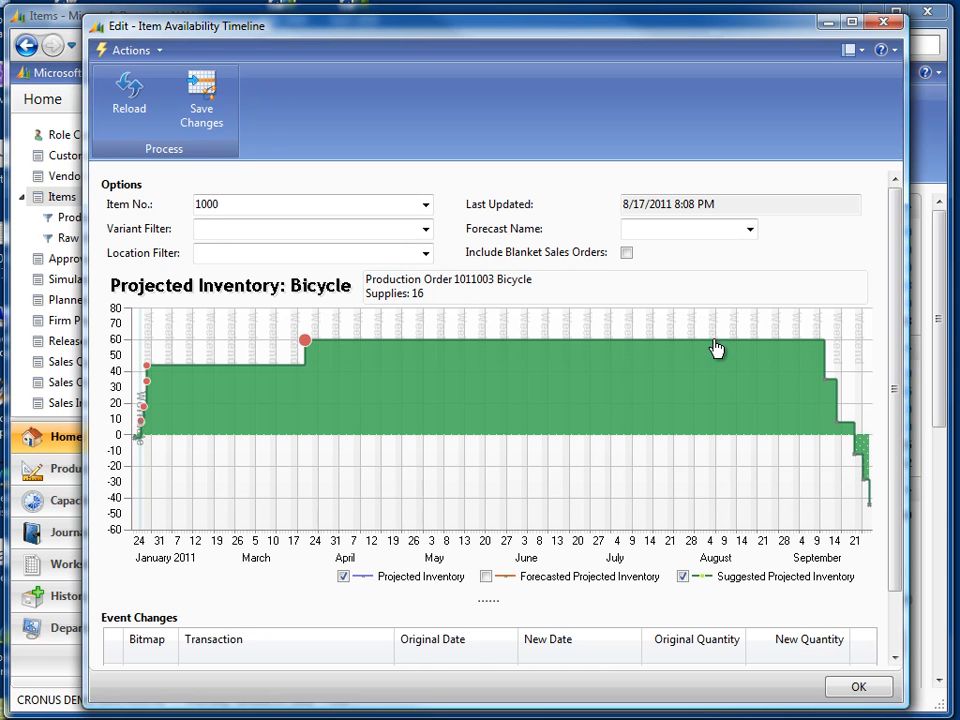
pyautogui.rightClick(372, 347)
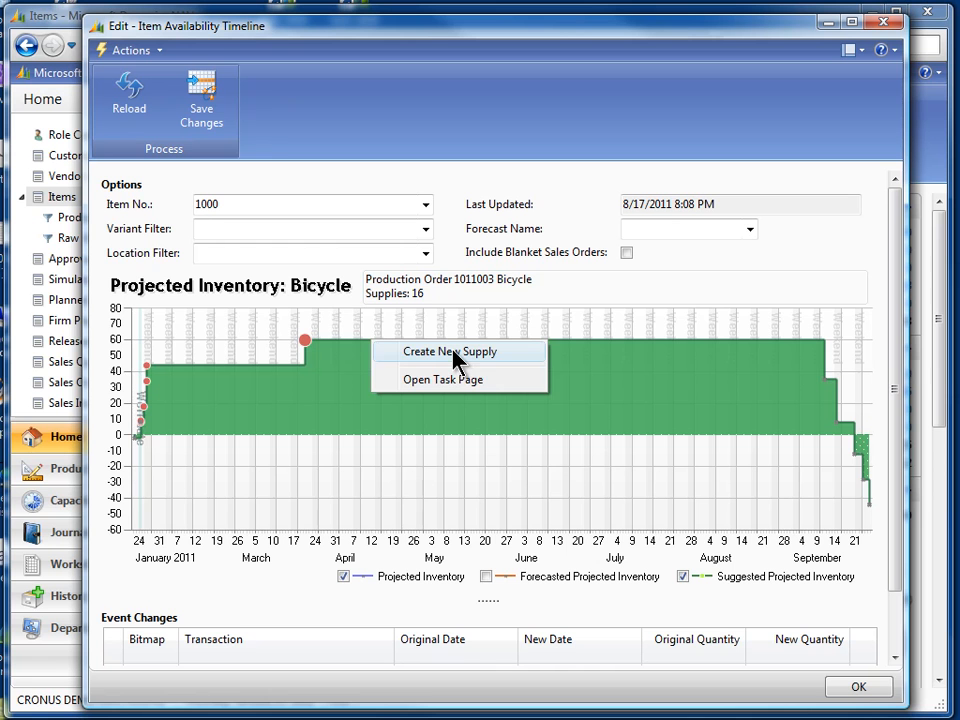
pyautogui.rightClick(784, 347)
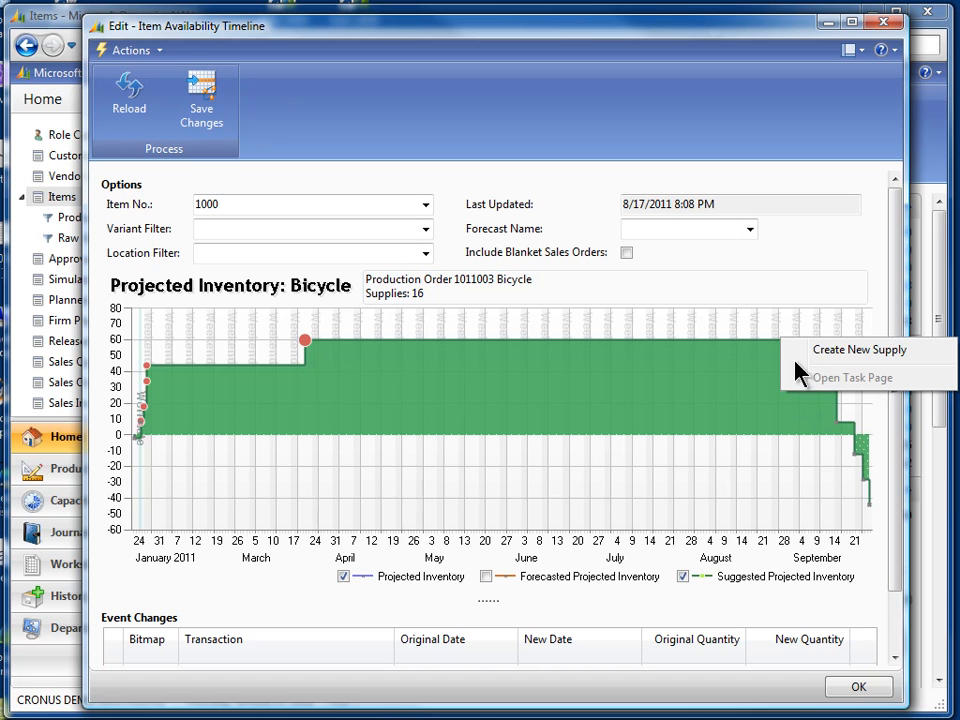
pyautogui.click(847, 360)
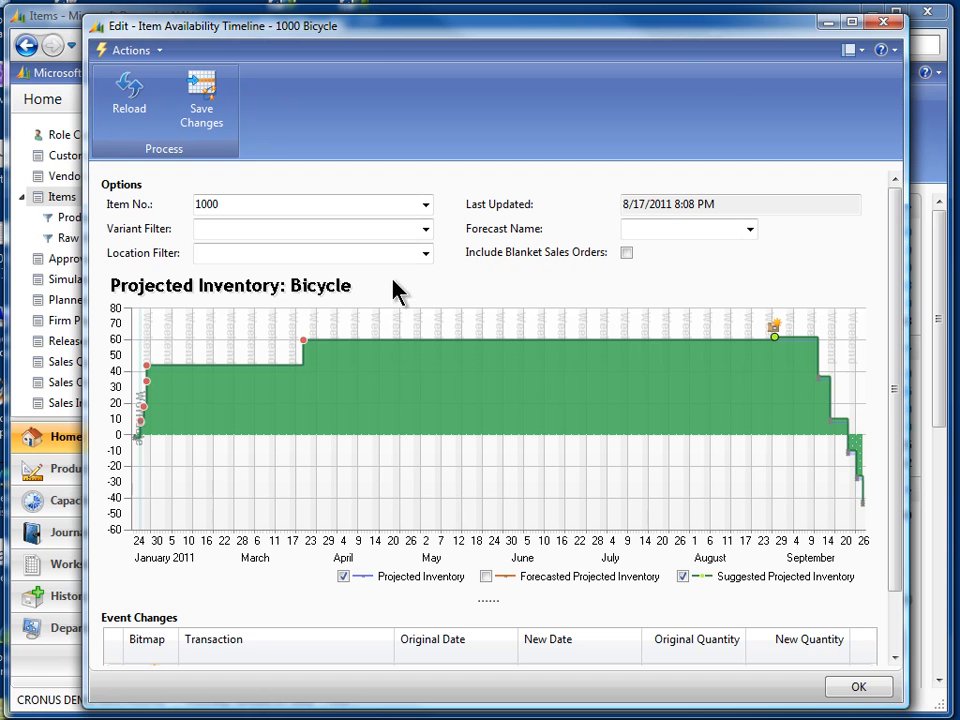
# Increase the new supply's quantity to about 91 by dragging it upward on the chart
pyautogui.moveTo(774, 336)
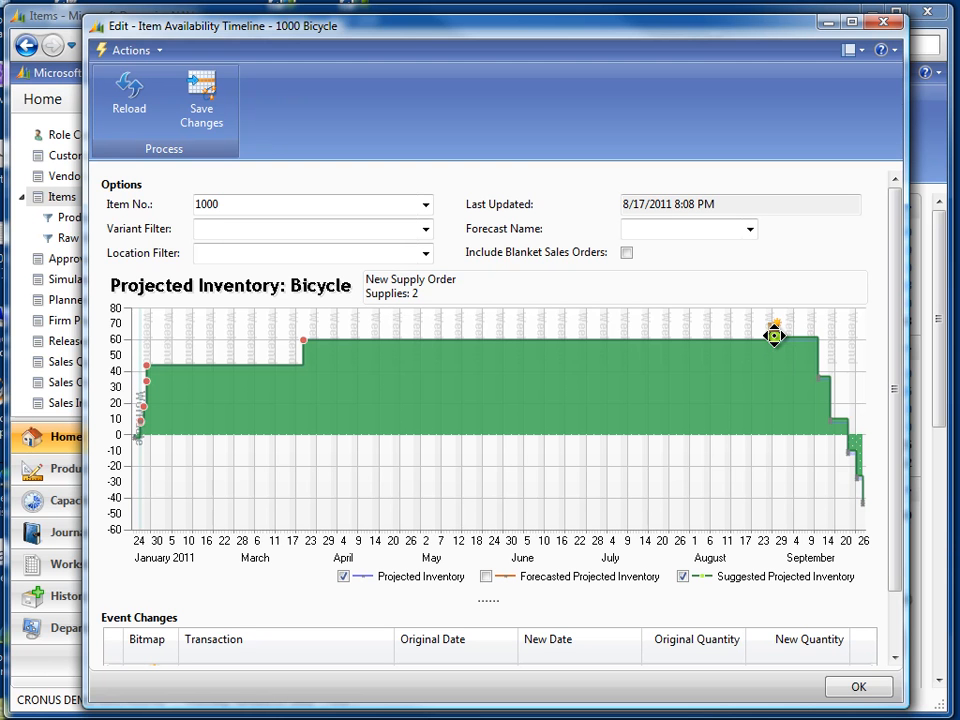
pyautogui.moveTo(774, 336); pyautogui.dragTo(777, 276)
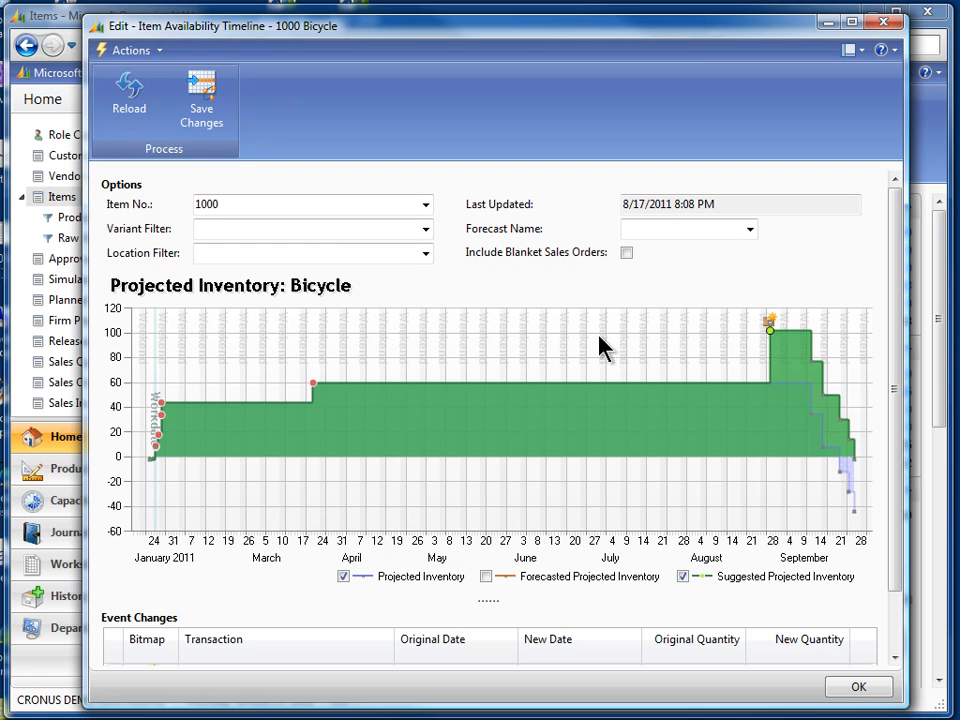
pyautogui.moveTo(781, 331)
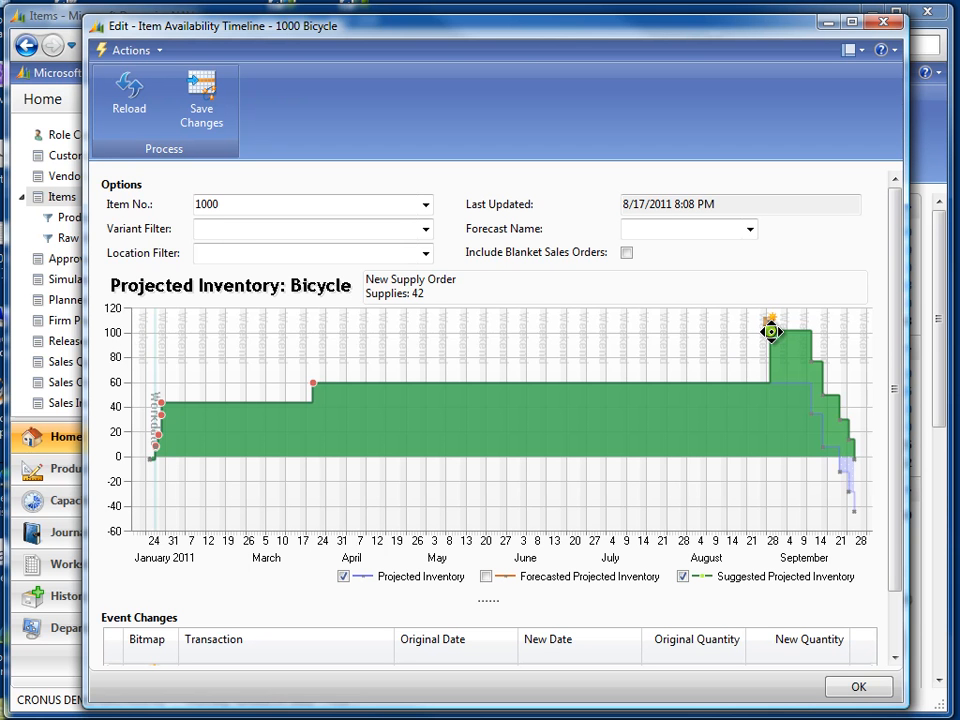
pyautogui.moveTo(771, 331); pyautogui.dragTo(774, 259)
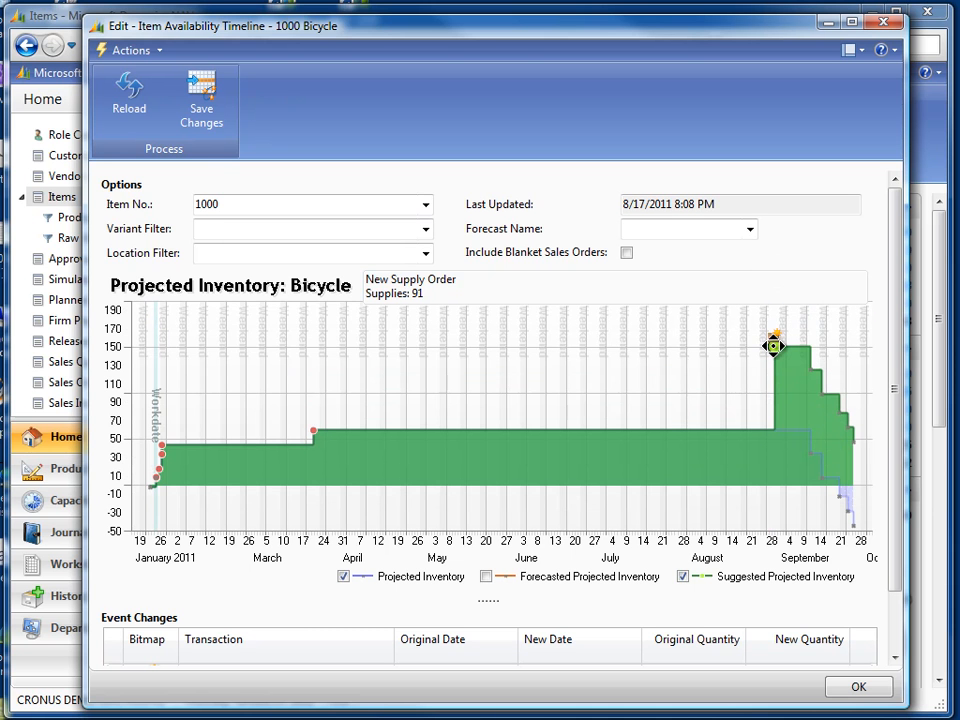
# Move the new supply to June on the timeline, then drag it back to early September
pyautogui.moveTo(774, 347); pyautogui.dragTo(542, 345)
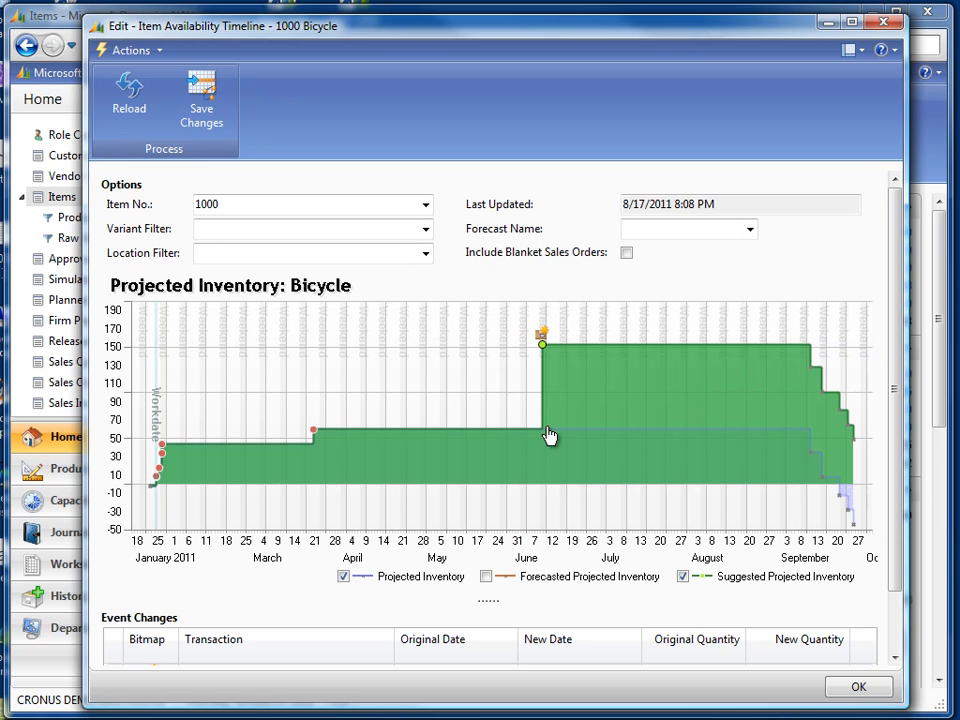
pyautogui.moveTo(542, 345)
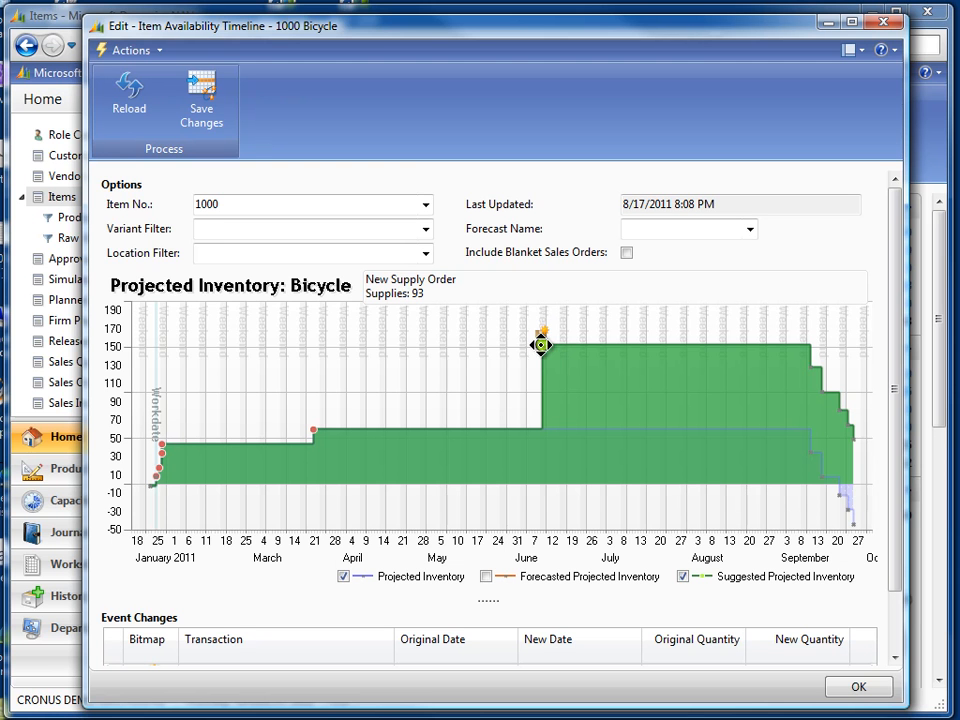
pyautogui.moveTo(541, 343); pyautogui.dragTo(781, 345)
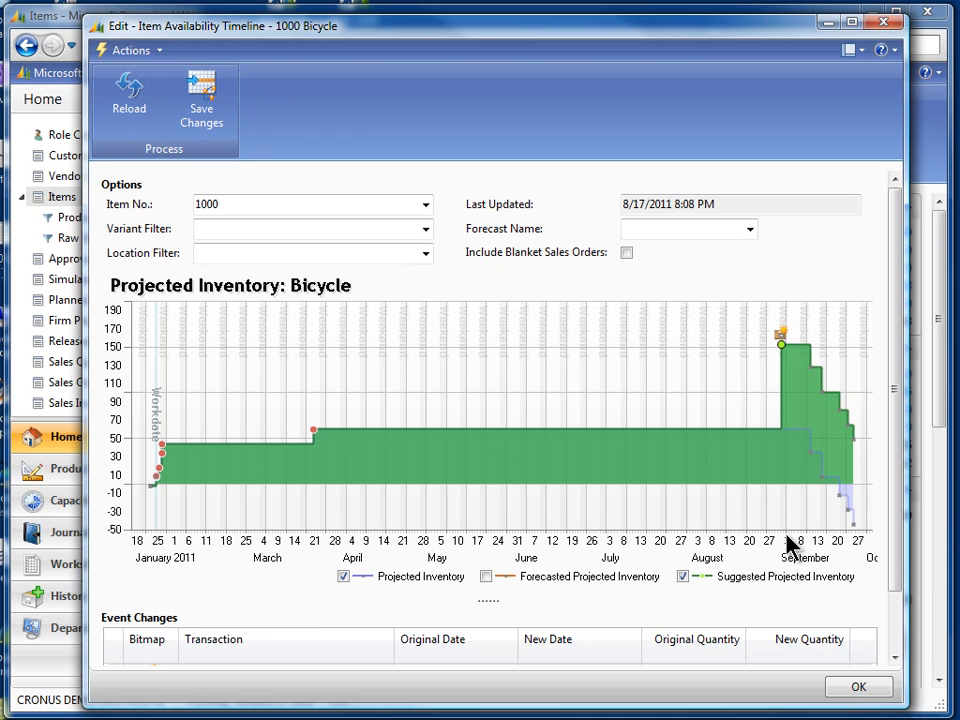
pyautogui.moveTo(782, 344)
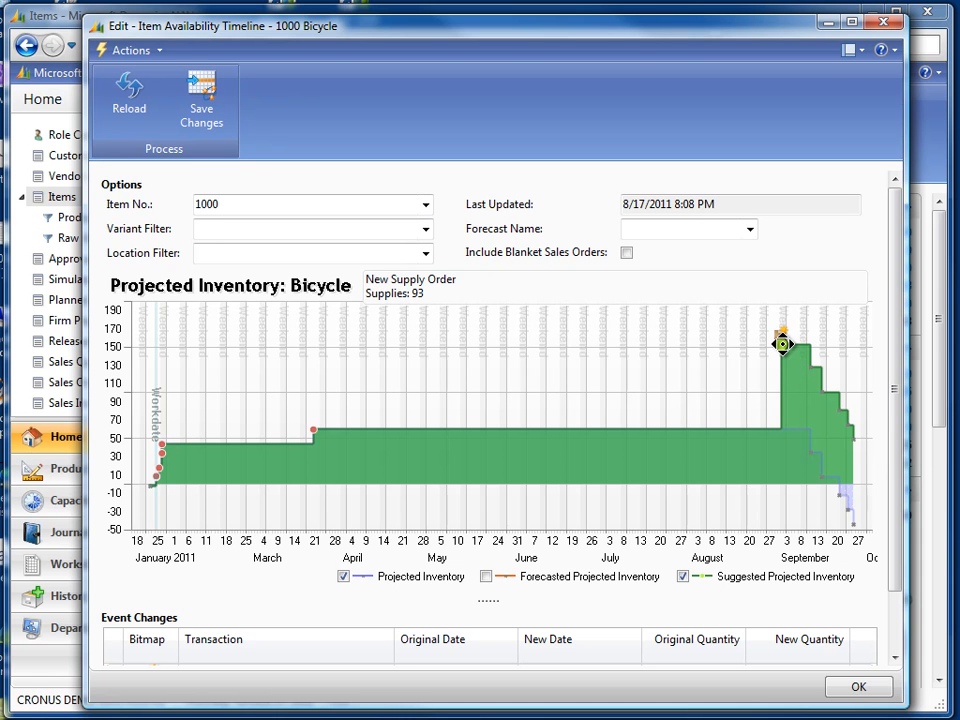
# Apply Auto Adjust Supply to the new supply order
pyautogui.rightClick(782, 344)
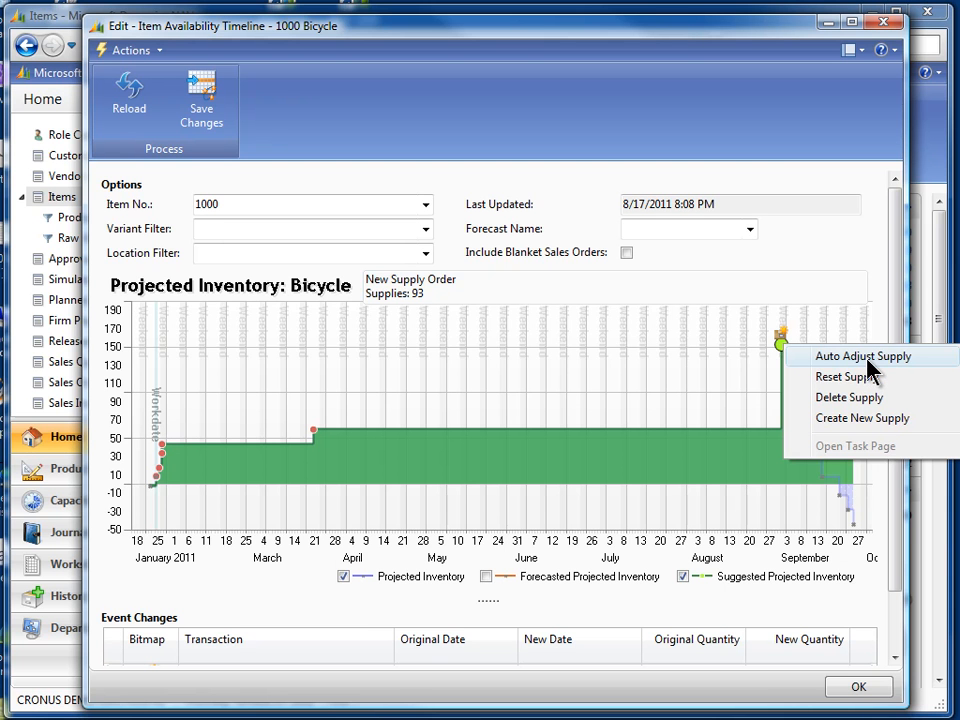
pyautogui.click(852, 362)
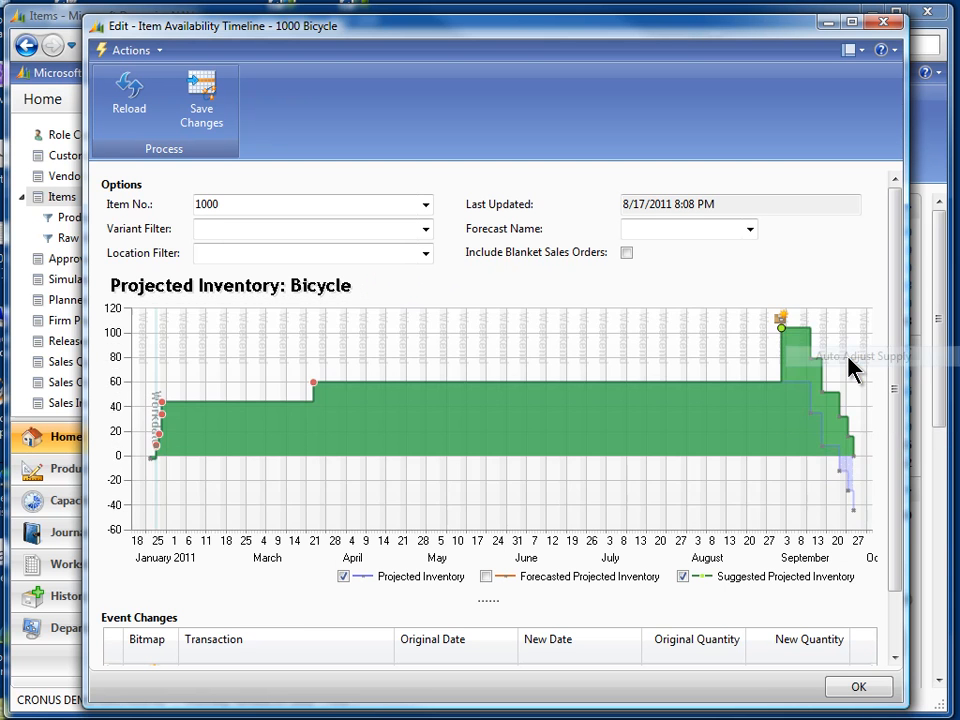
pyautogui.click(781, 327)
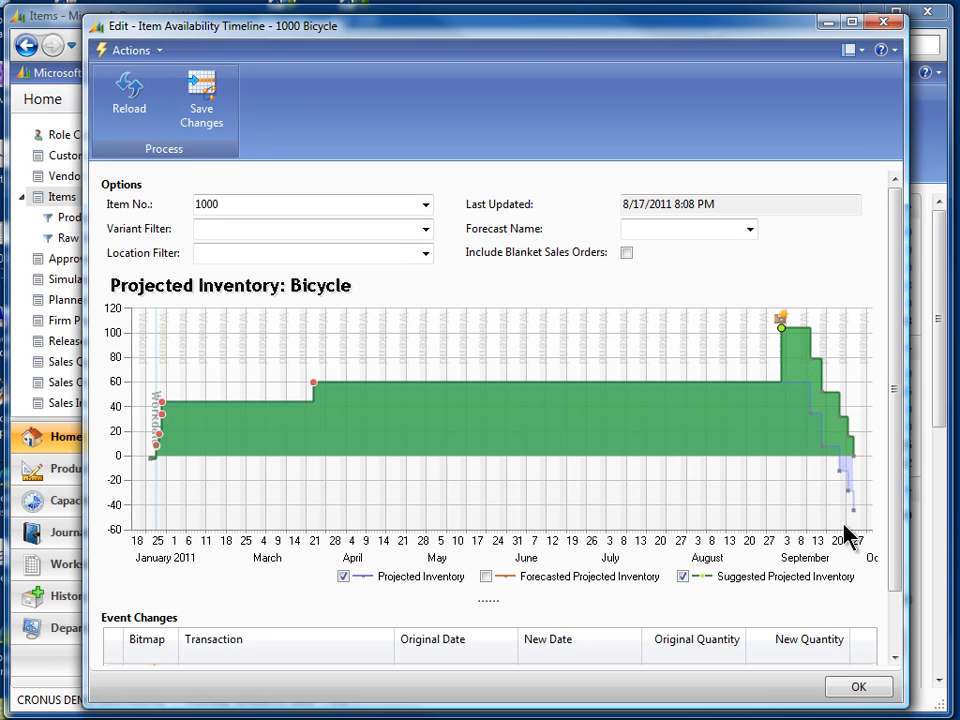
pyautogui.moveTo(783, 328)
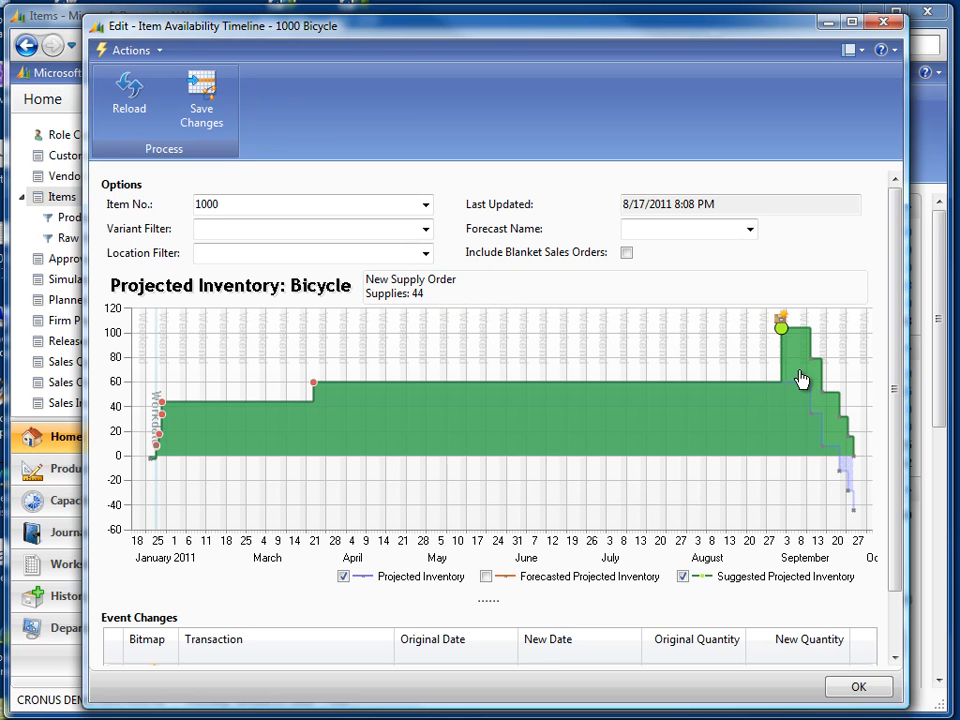
pyautogui.moveTo(853, 458)
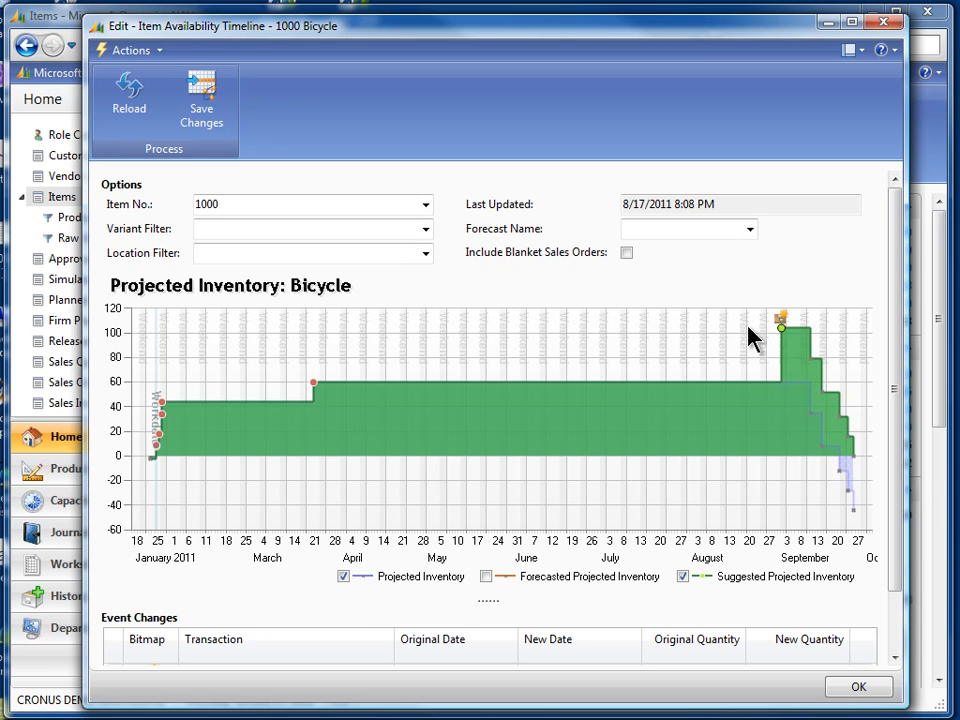
pyautogui.moveTo(851, 454)
pyautogui.moveTo(782, 325)
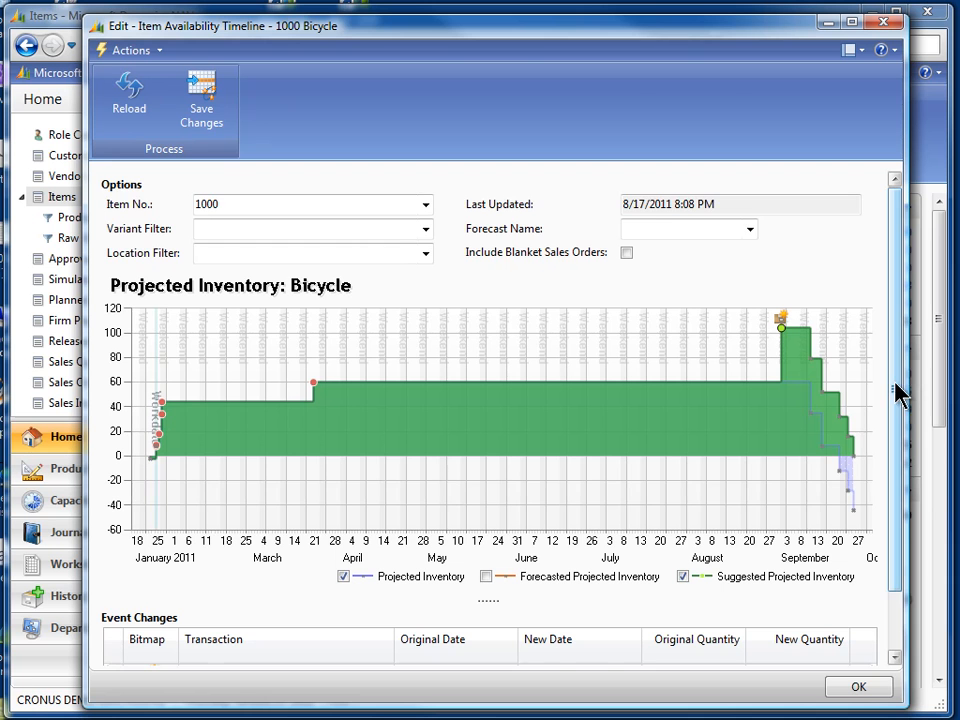
# Select the new supply in Event Changes and save the changes to the planning worksheet, acknowledging the message
pyautogui.moveTo(898, 392); pyautogui.dragTo(897, 454)
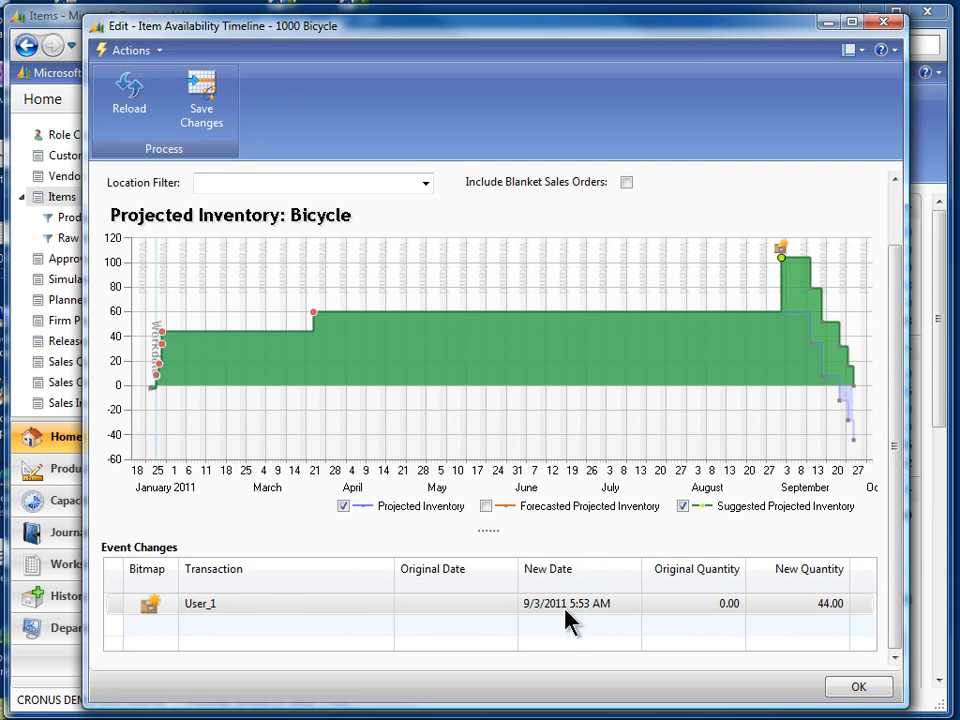
pyautogui.click(538, 612)
pyautogui.click(552, 606)
pyautogui.moveTo(781, 259)
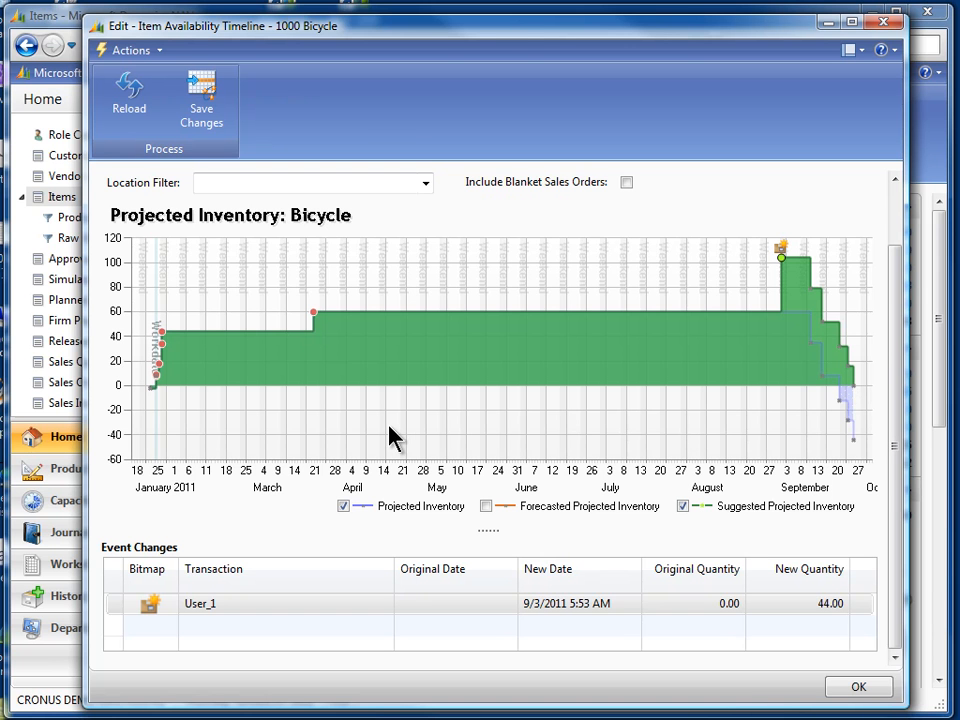
pyautogui.click(204, 94)
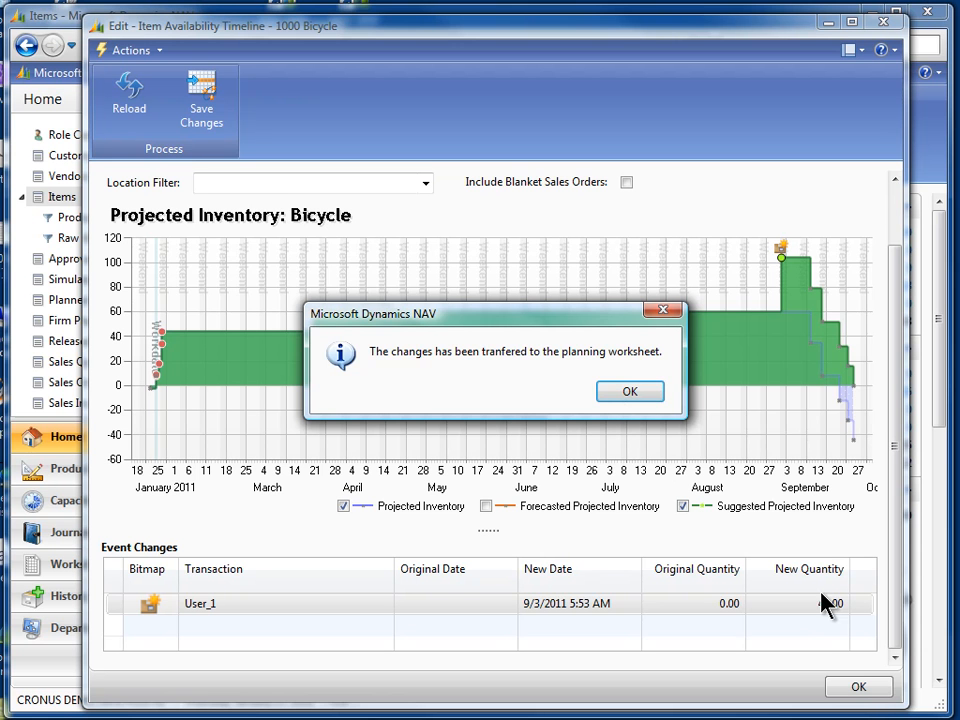
pyautogui.click(640, 394)
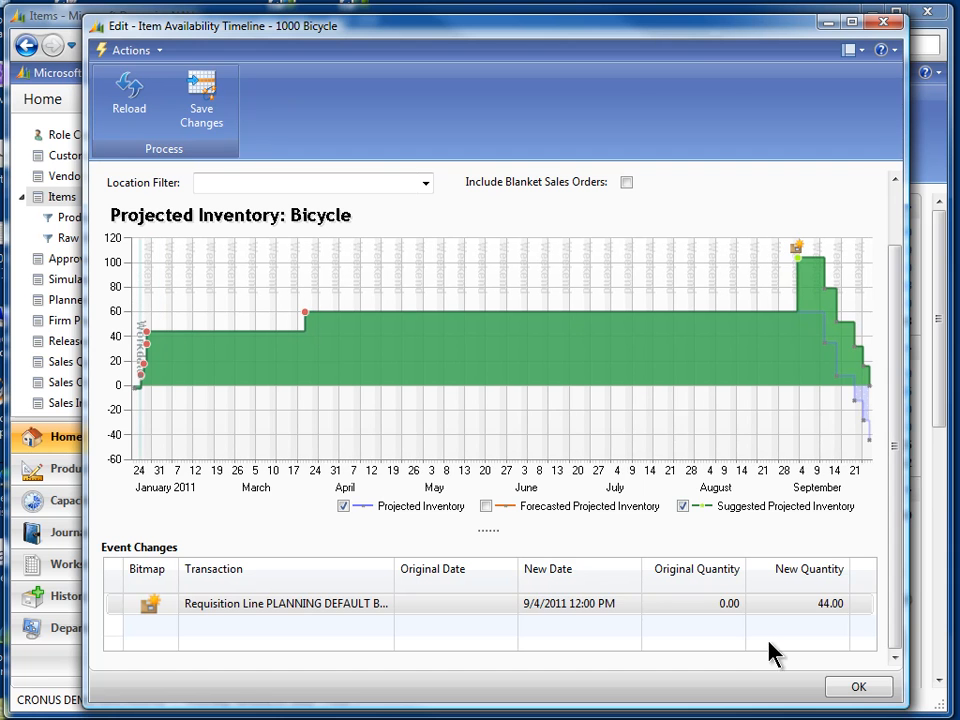
# Close the availability timeline and open the DEFAULT planning worksheet
pyautogui.click(850, 688)
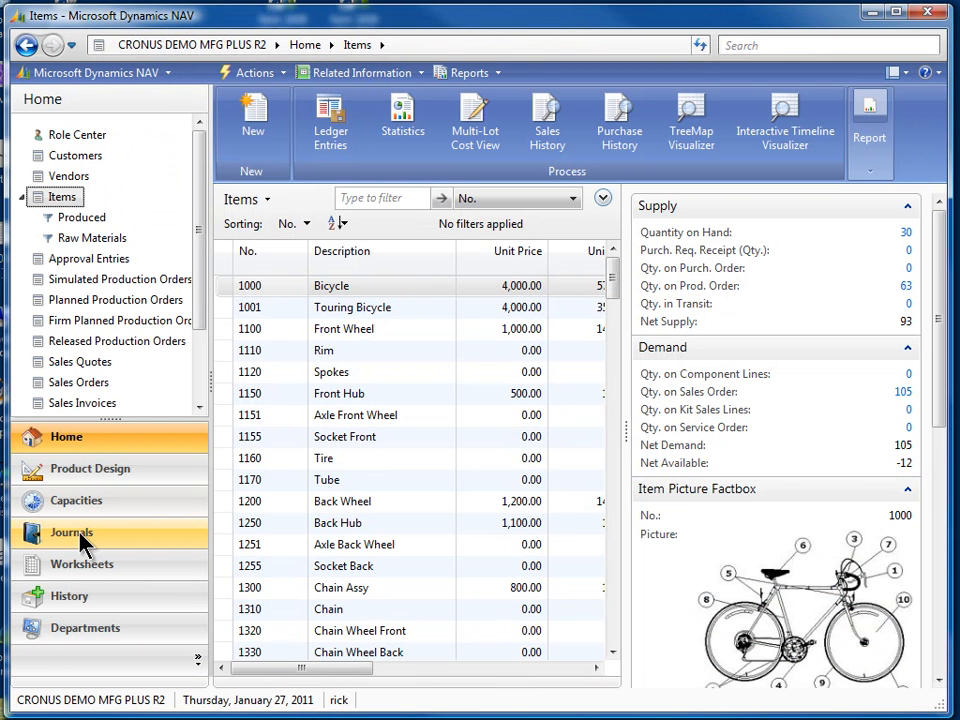
pyautogui.click(85, 566)
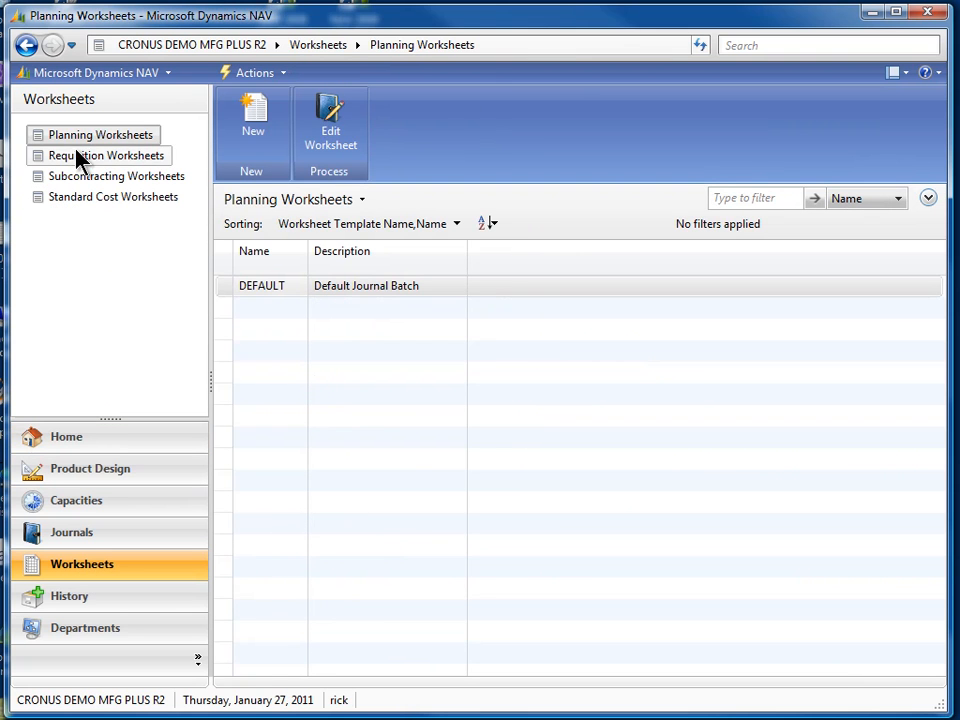
pyautogui.click(330, 120)
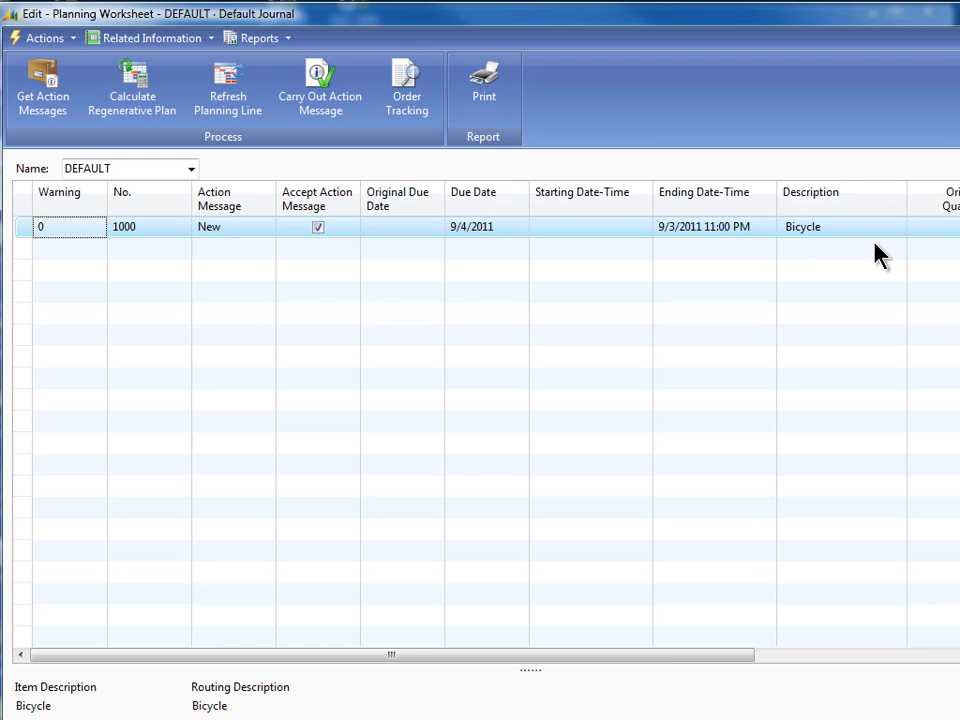
# Refresh the bicycle planning line with Backward scheduling, including routings and component need
pyautogui.moveTo(506, 655); pyautogui.dragTo(786, 664)
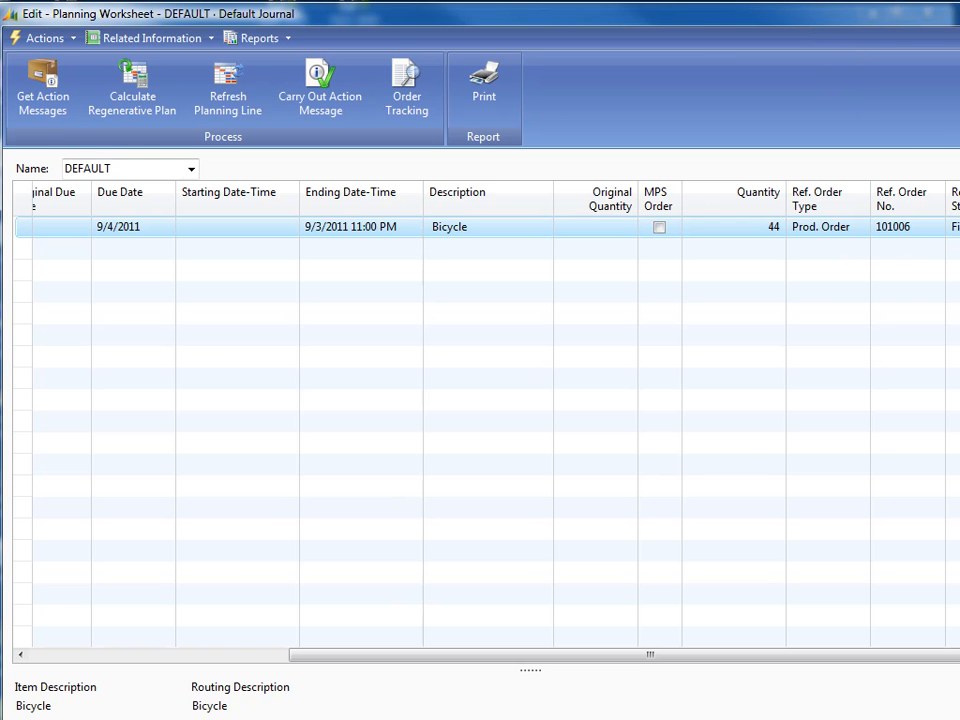
pyautogui.moveTo(959, 195); pyautogui.dragTo(950, 197)
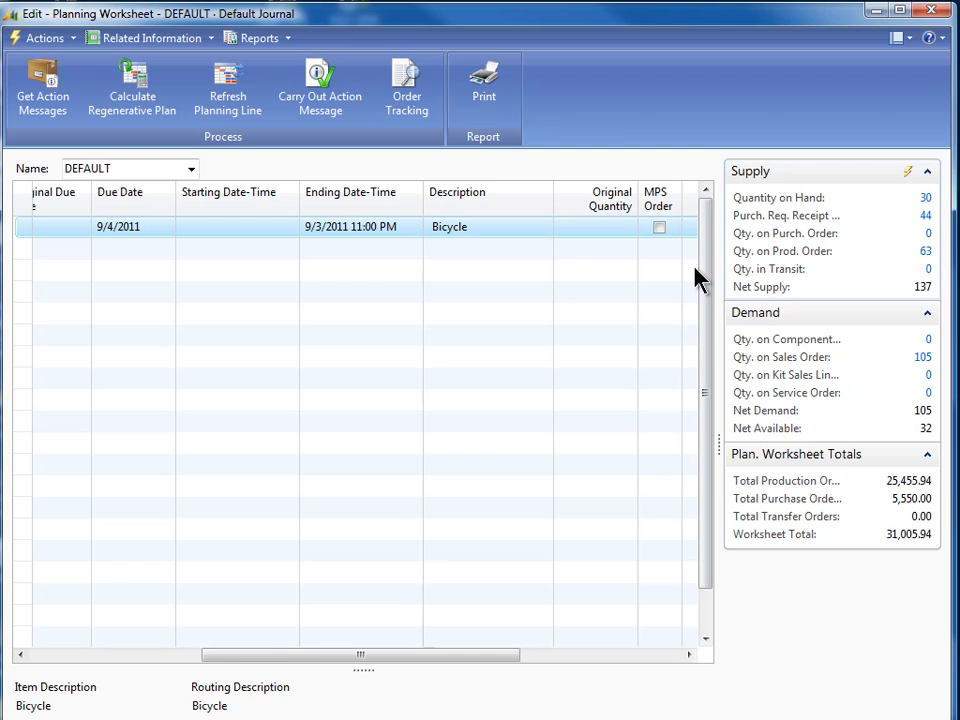
pyautogui.moveTo(311, 655); pyautogui.dragTo(465, 656)
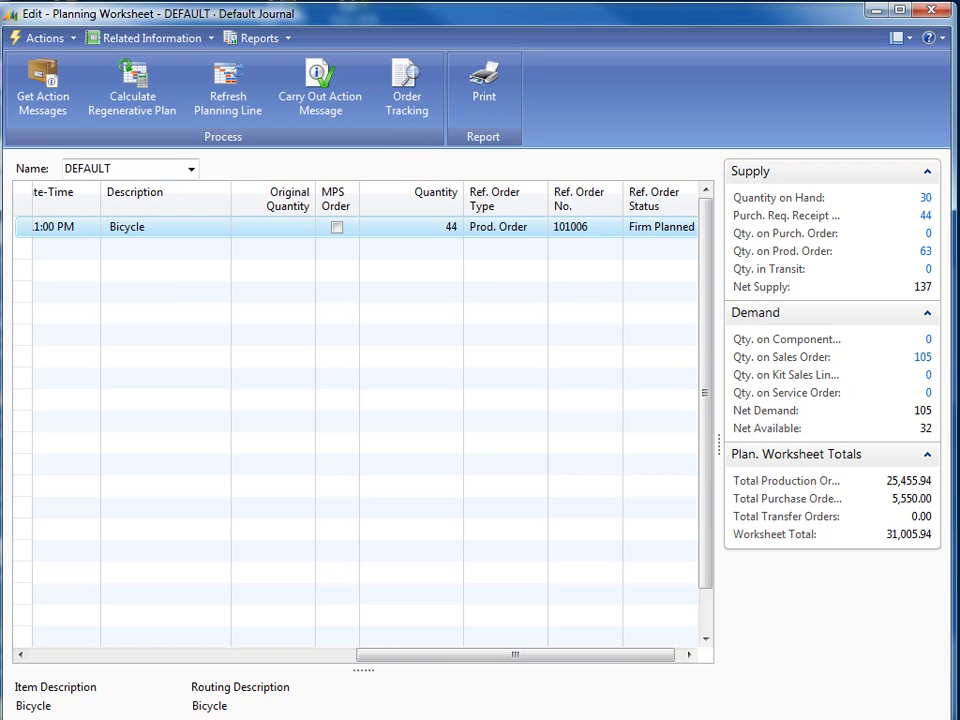
pyautogui.moveTo(79, 719); pyautogui.dragTo(78, 709)
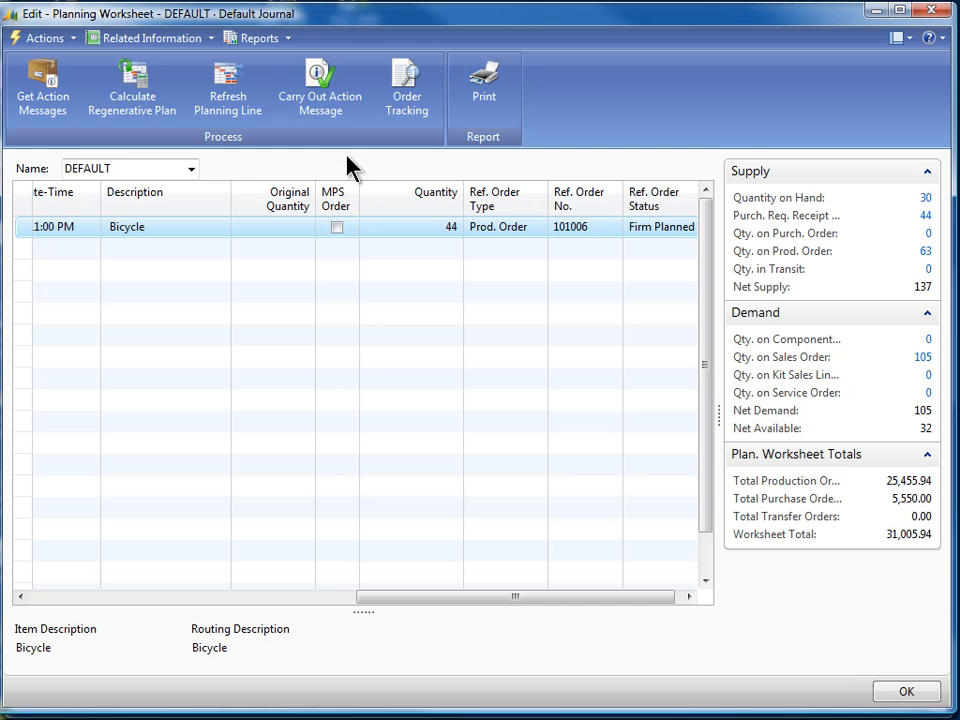
pyautogui.click(230, 93)
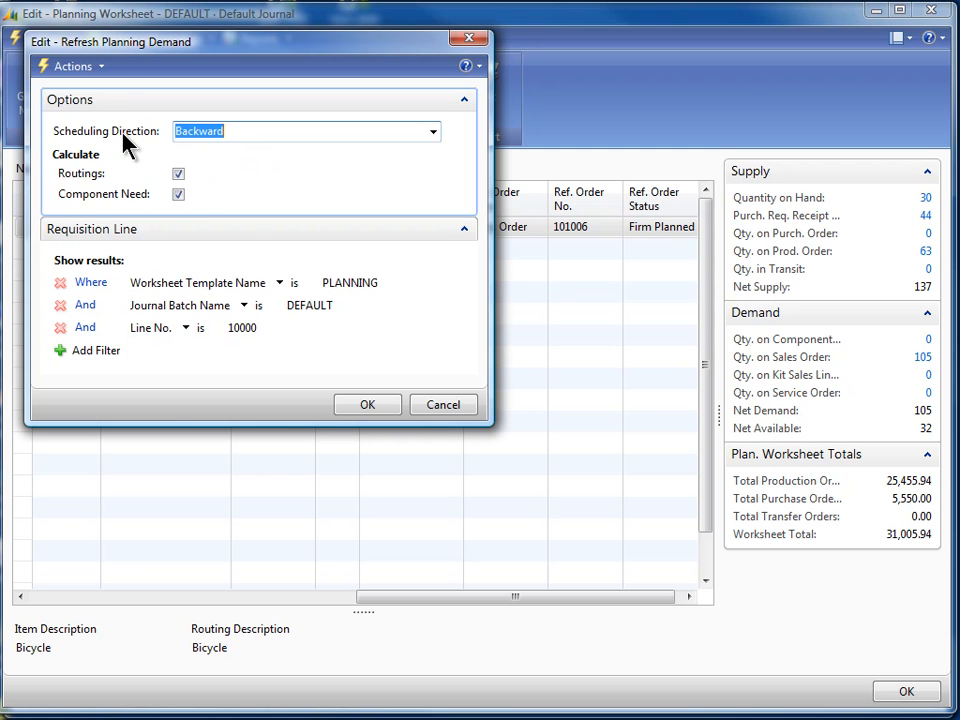
pyautogui.click(364, 414)
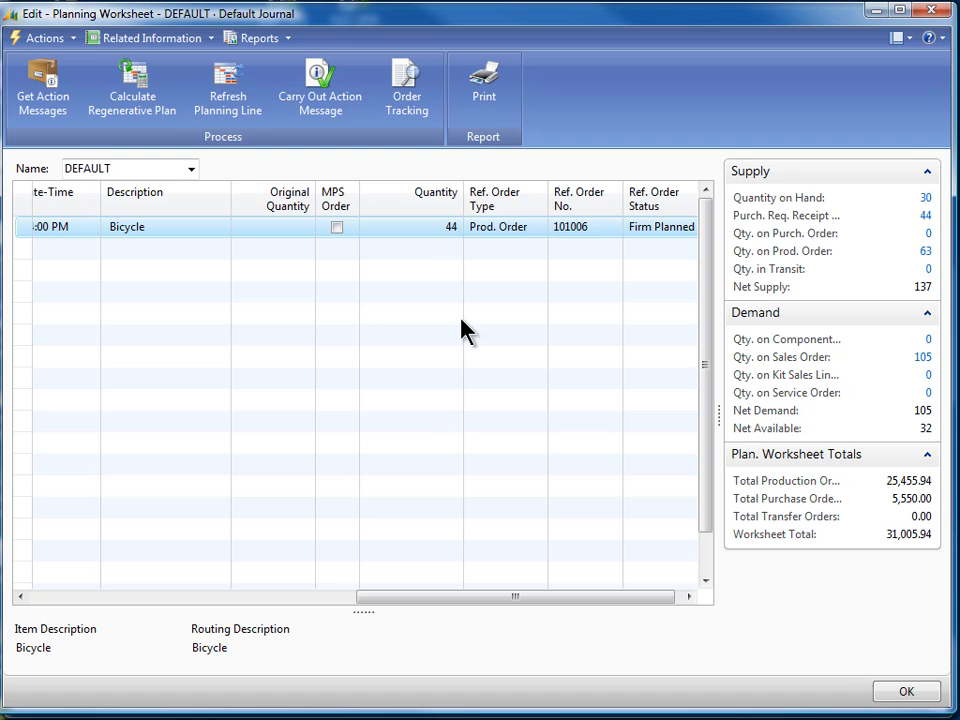
# Open the planning line's components list to review the bicycle's parts, then close it
pyautogui.rightClick(493, 240)
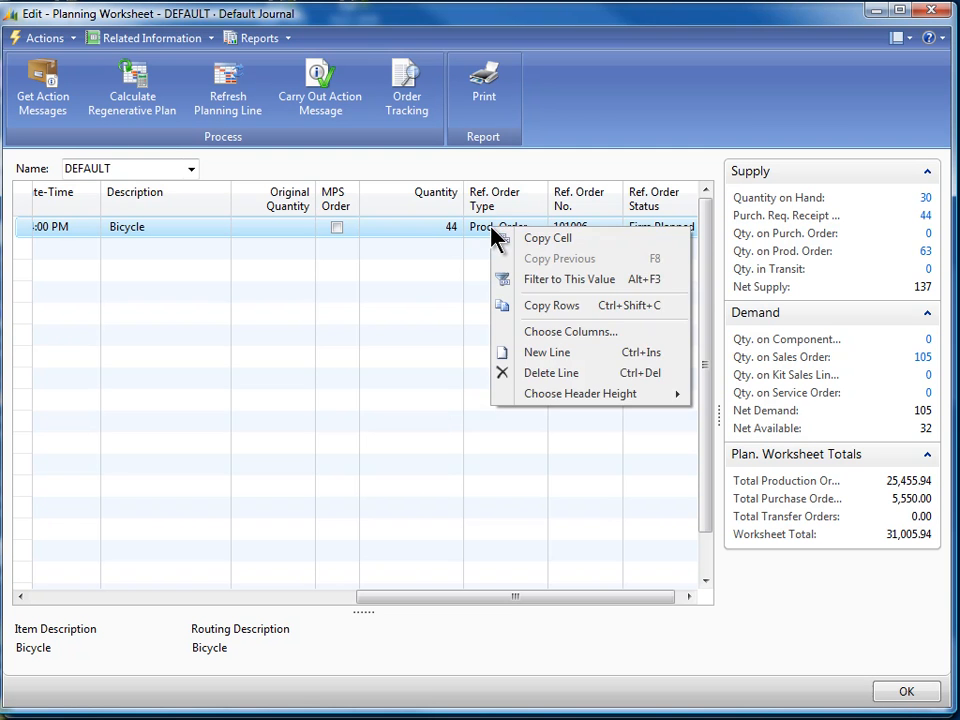
pyautogui.click(471, 239)
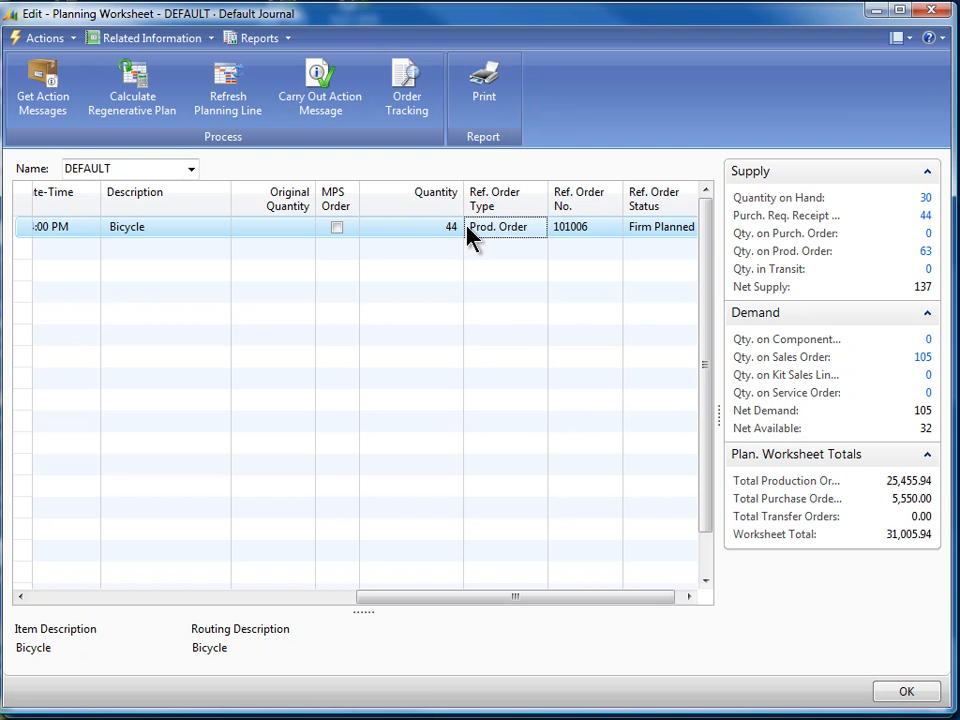
pyautogui.click(148, 38)
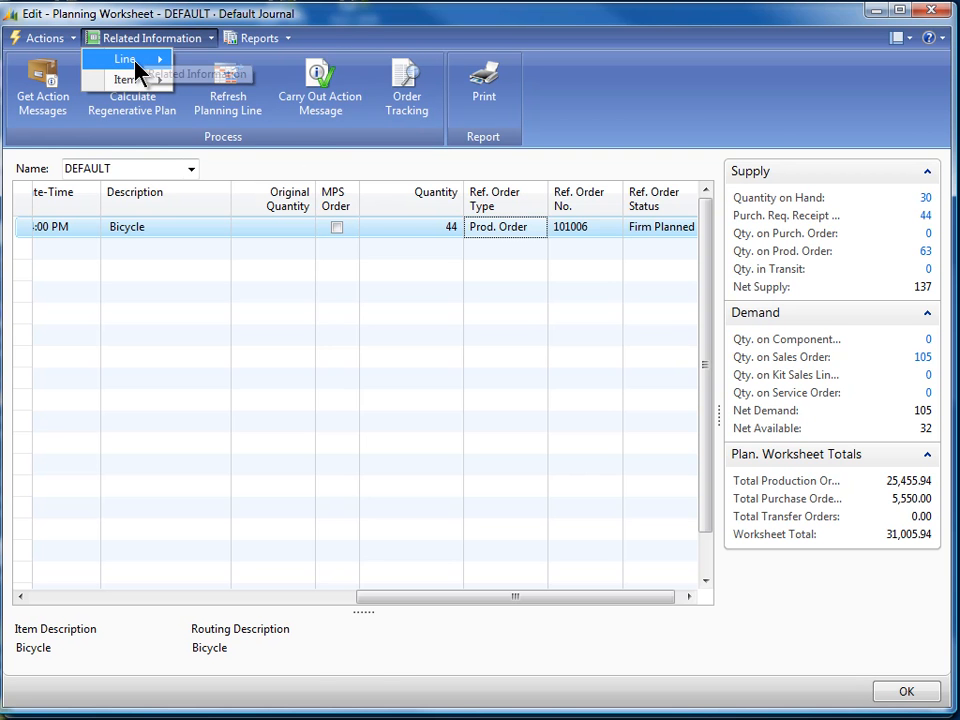
pyautogui.moveTo(137, 64)
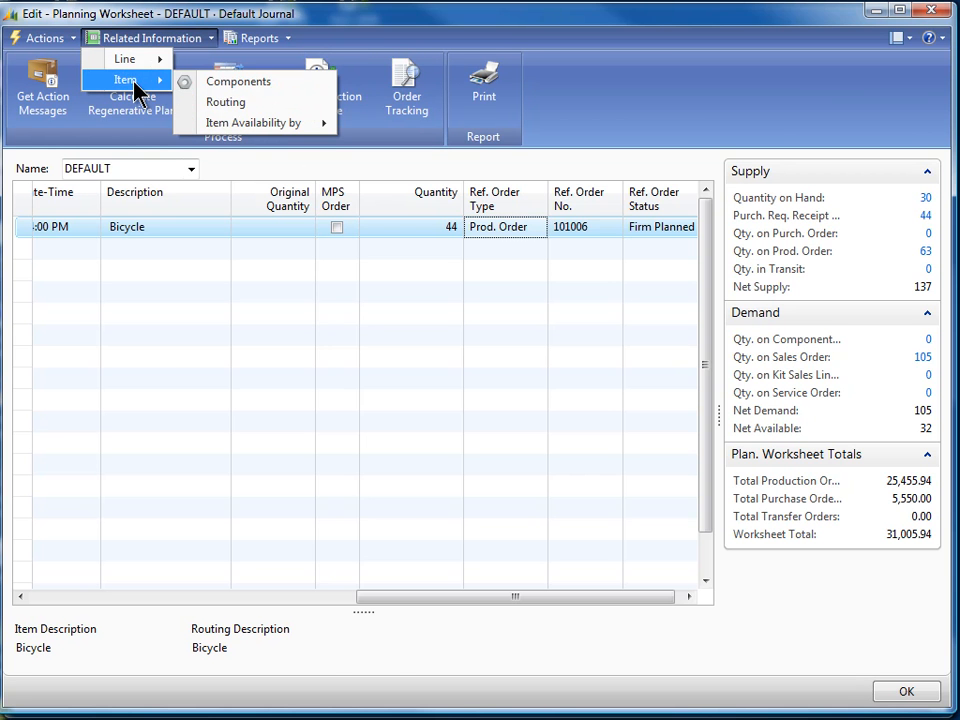
pyautogui.click(236, 84)
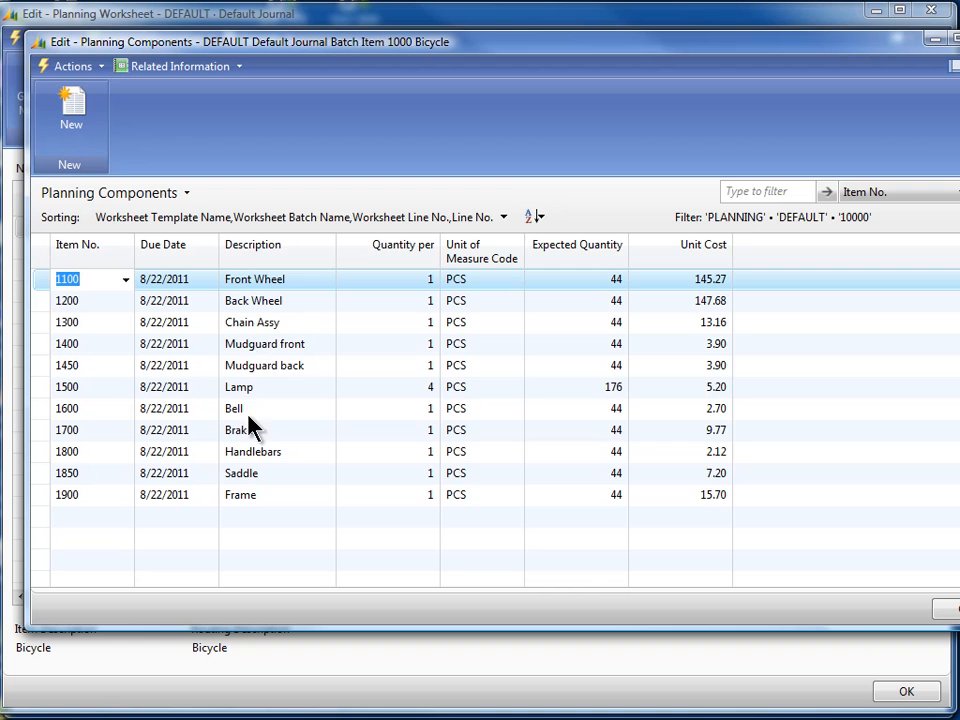
pyautogui.click(940, 609)
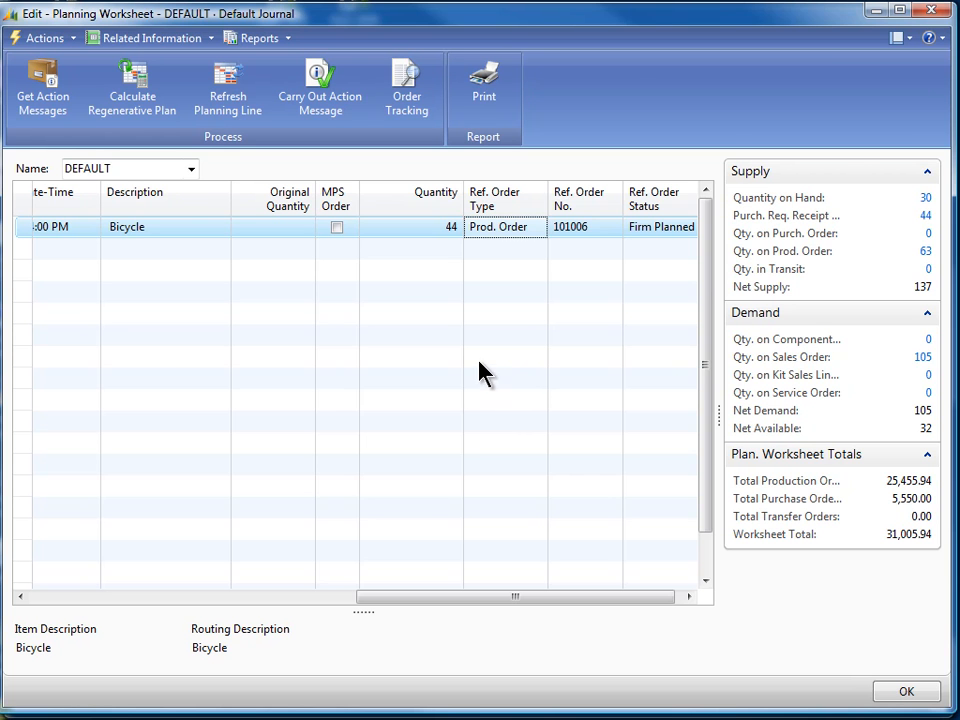
# Carry out the action message to create a Firm Planned production order, declining the audit report, and close the worksheet
pyautogui.click(325, 80)
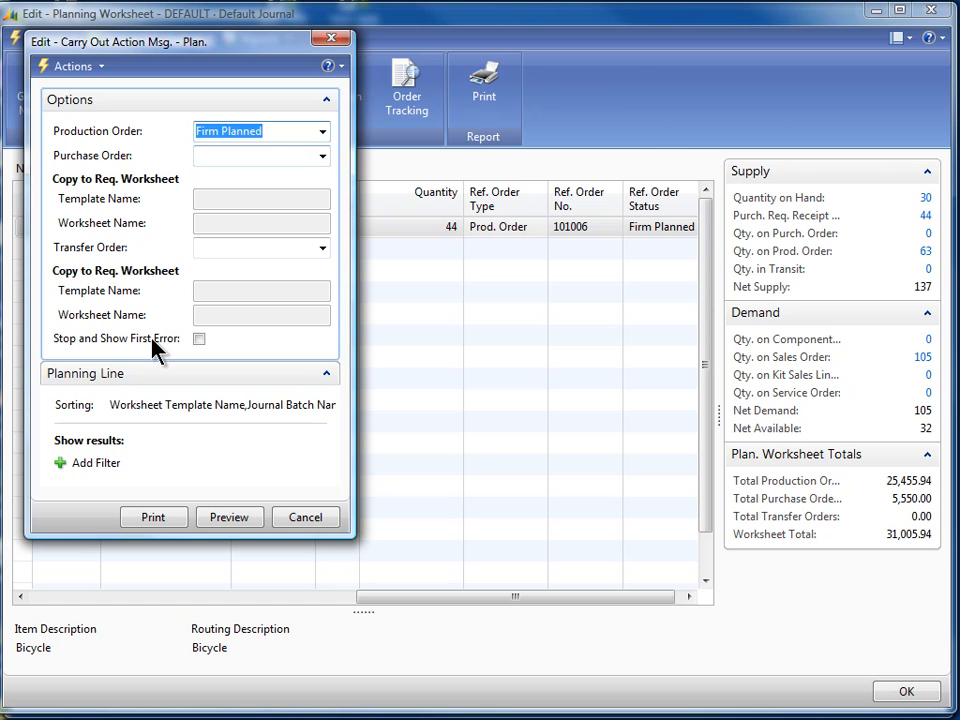
pyautogui.click(228, 518)
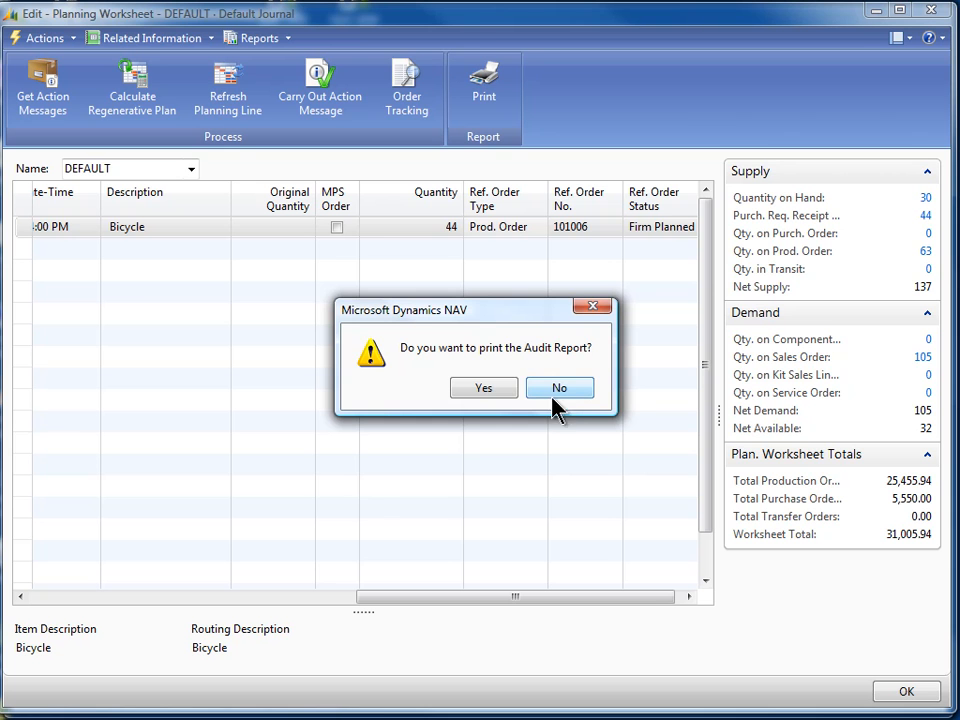
pyautogui.click(564, 398)
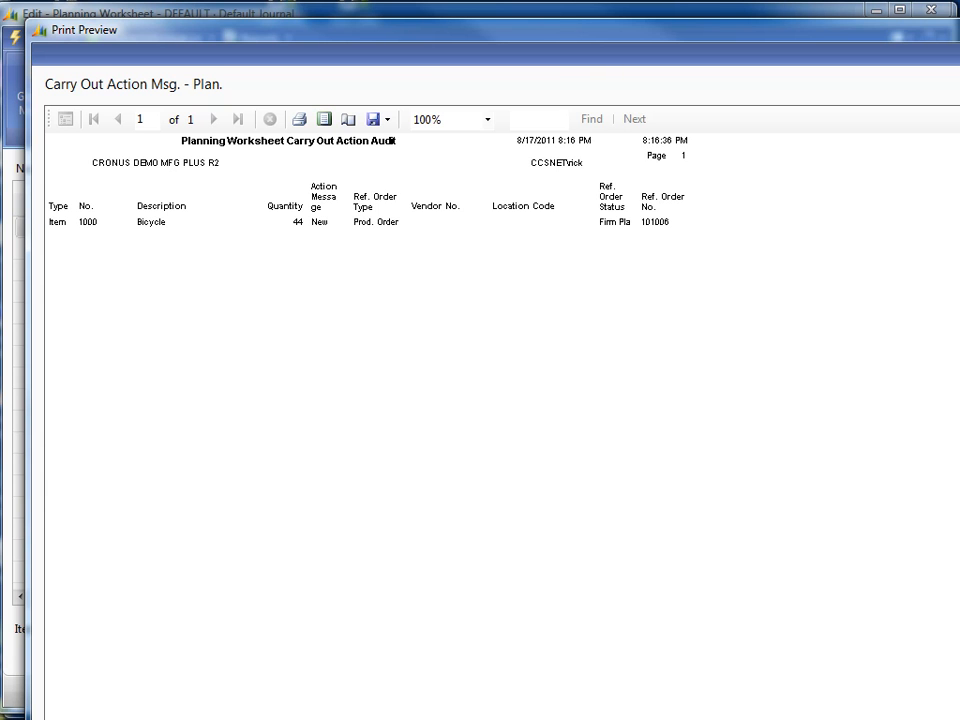
pyautogui.press('Escape')
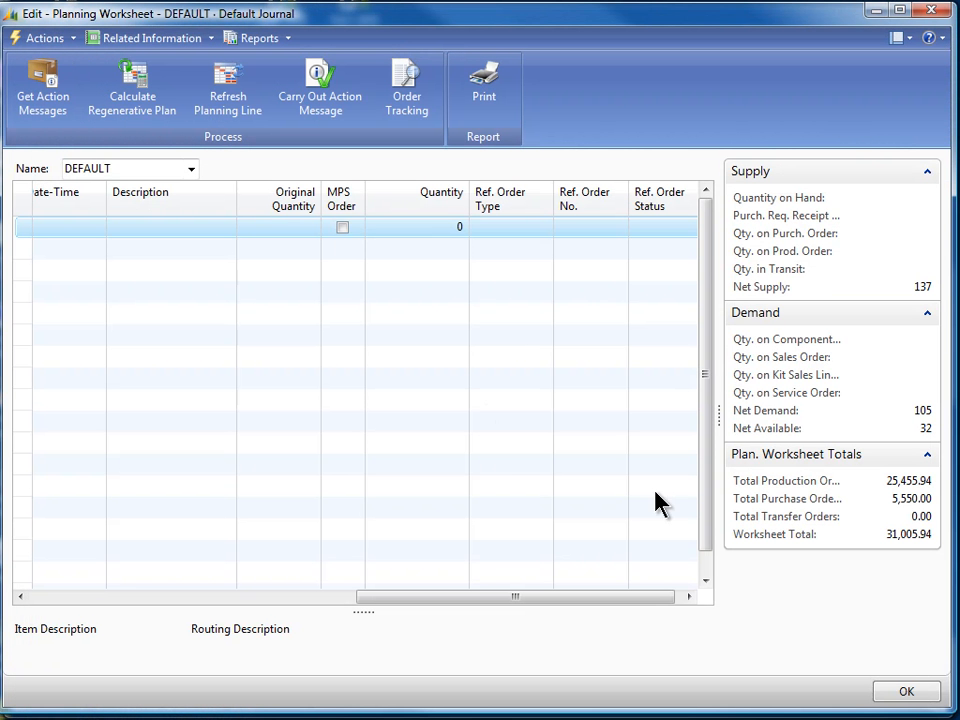
pyautogui.click(902, 694)
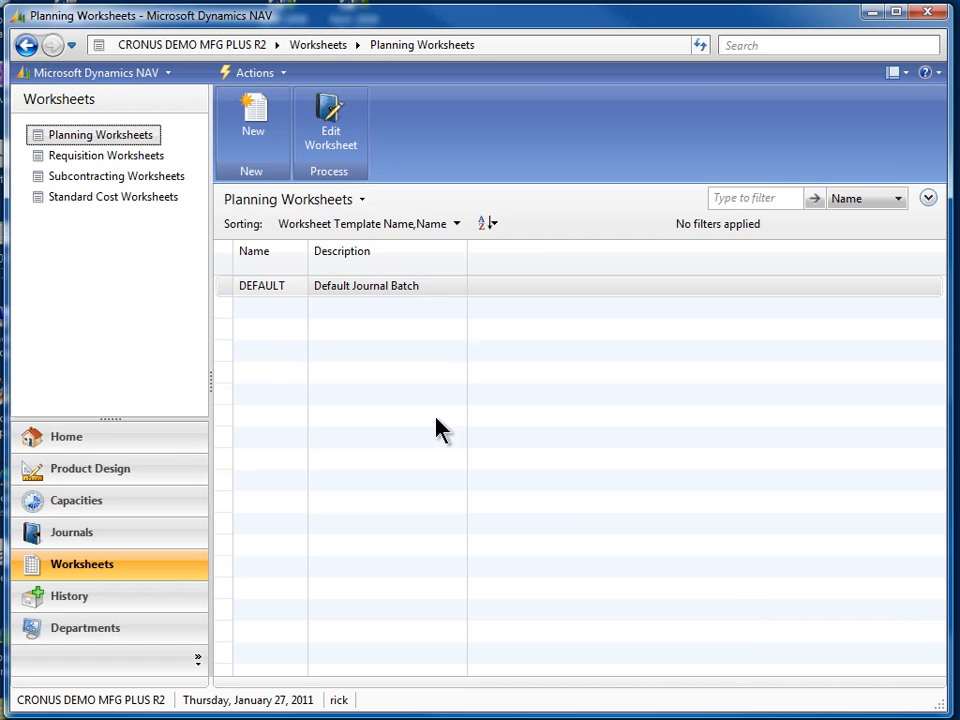
# Open firm planned production order 101003 for the 44 bicycles
pyautogui.click(63, 432)
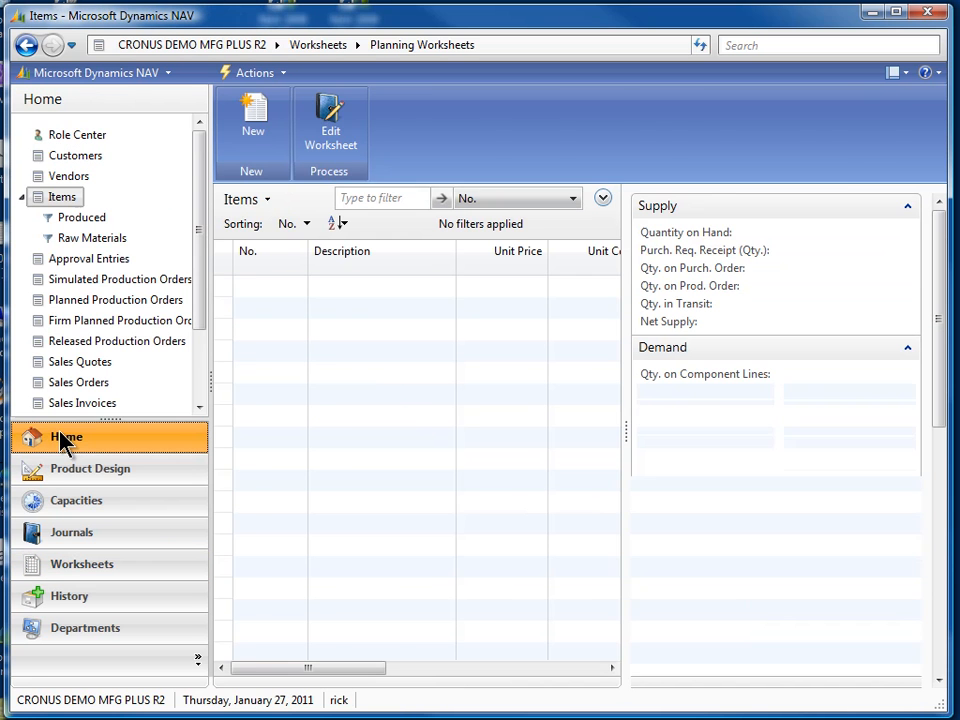
pyautogui.click(82, 320)
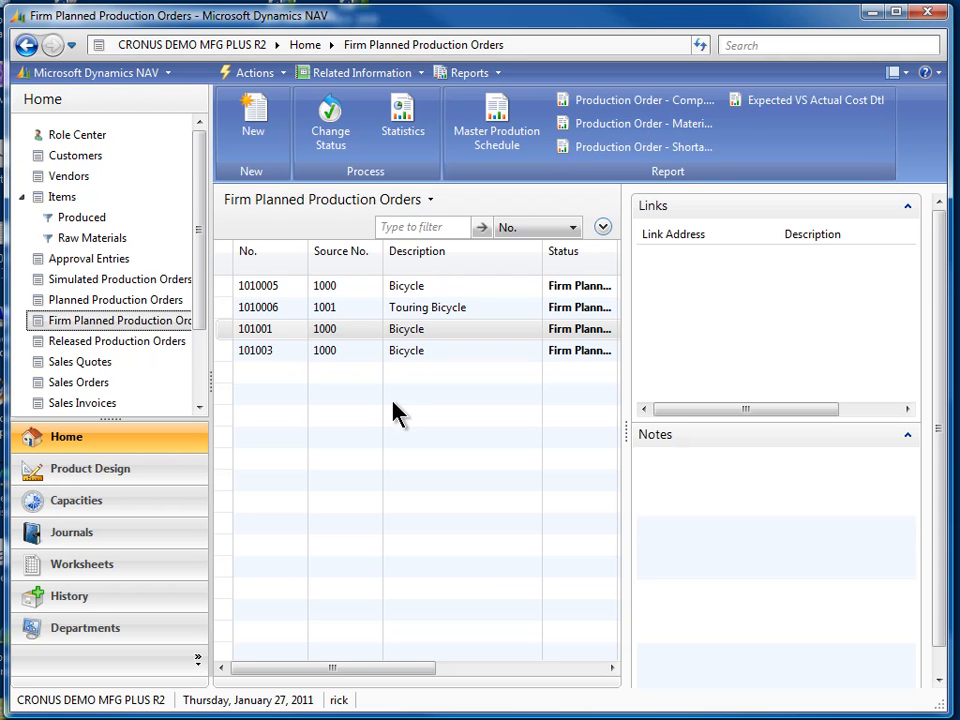
pyautogui.moveTo(338, 668); pyautogui.dragTo(477, 667)
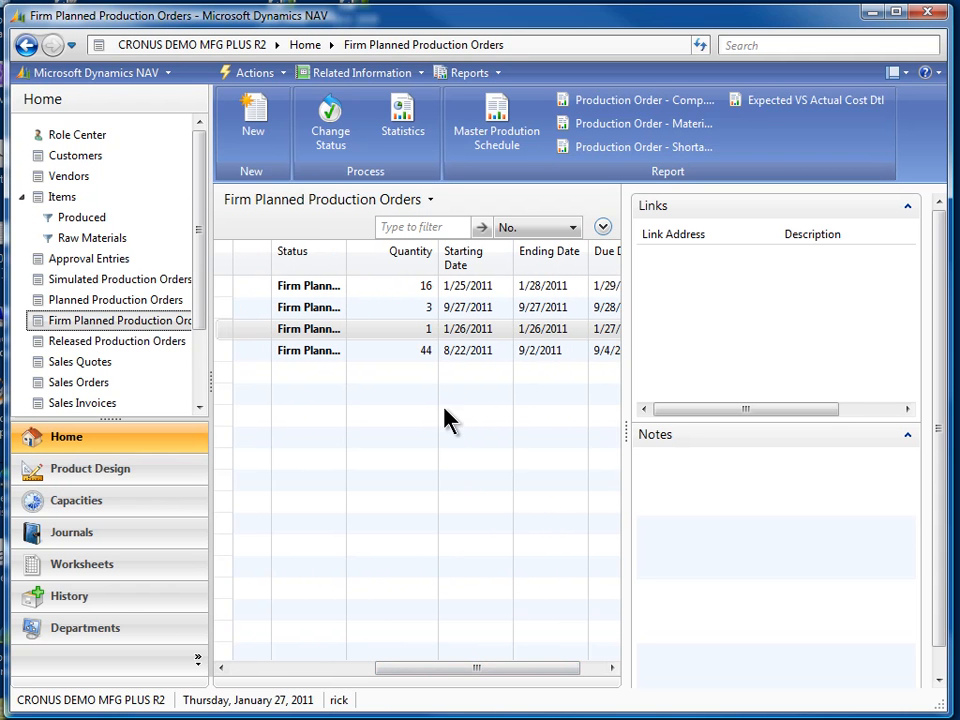
pyautogui.click(429, 355)
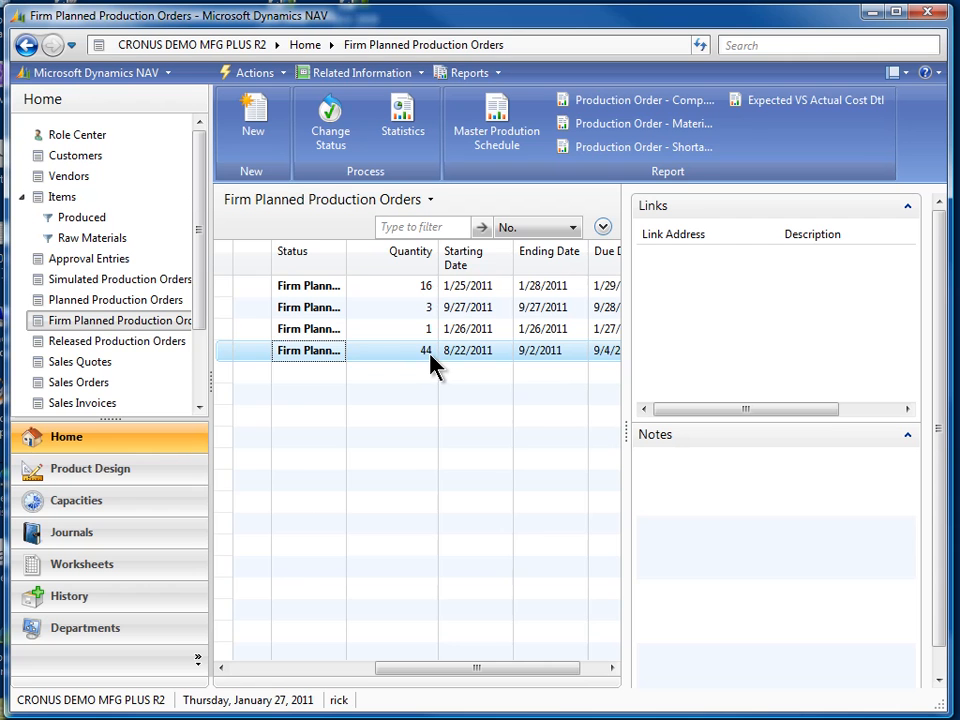
pyautogui.moveTo(439, 675); pyautogui.dragTo(497, 670)
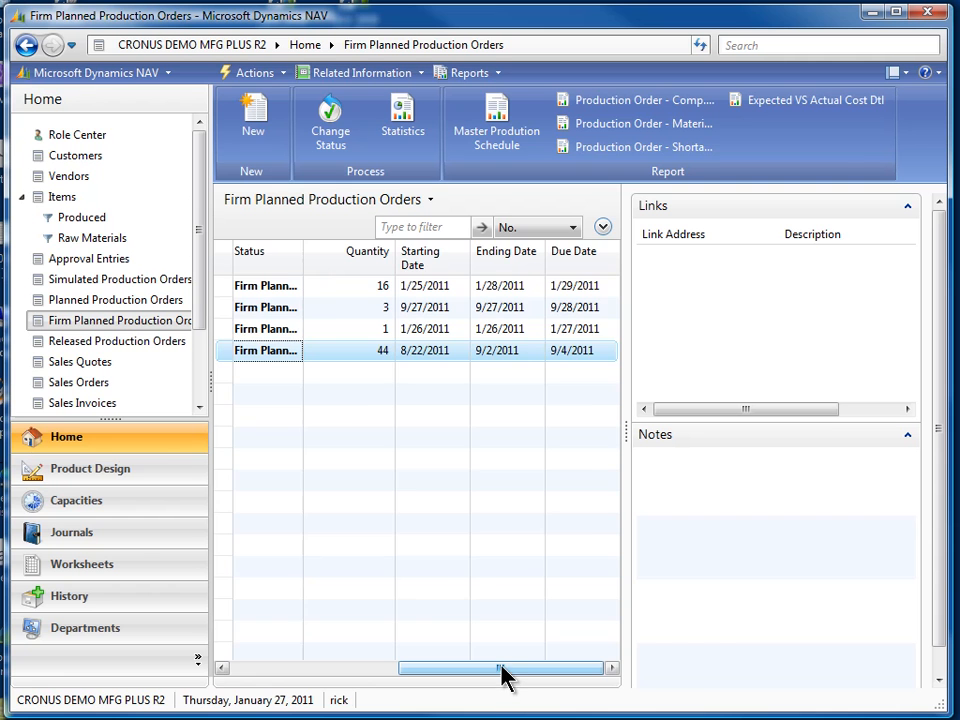
pyautogui.moveTo(502, 672); pyautogui.dragTo(330, 672)
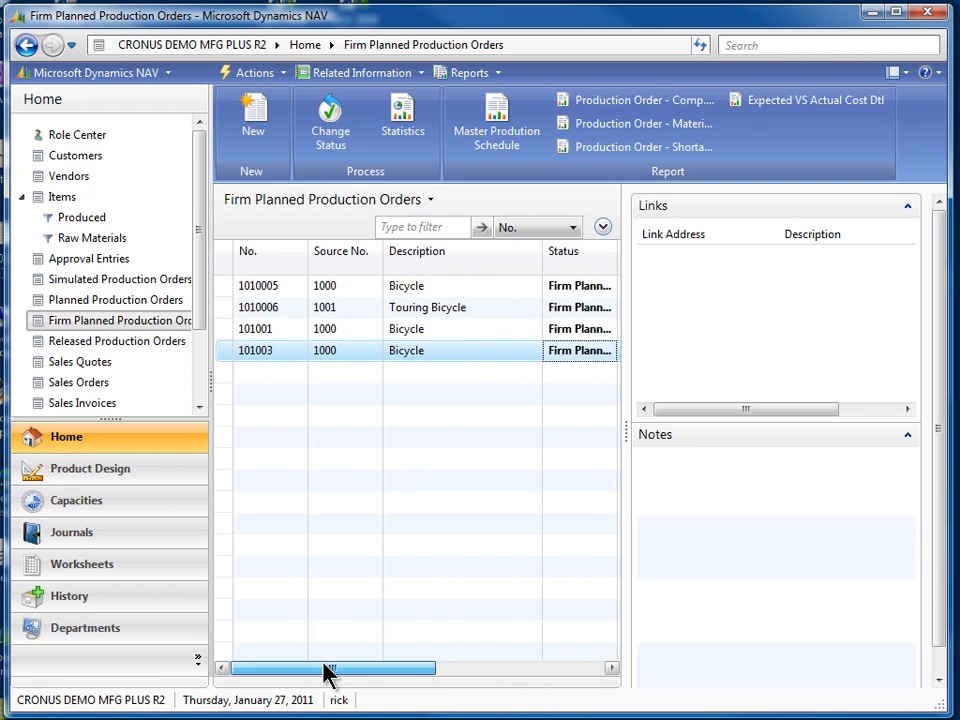
pyautogui.click(436, 354)
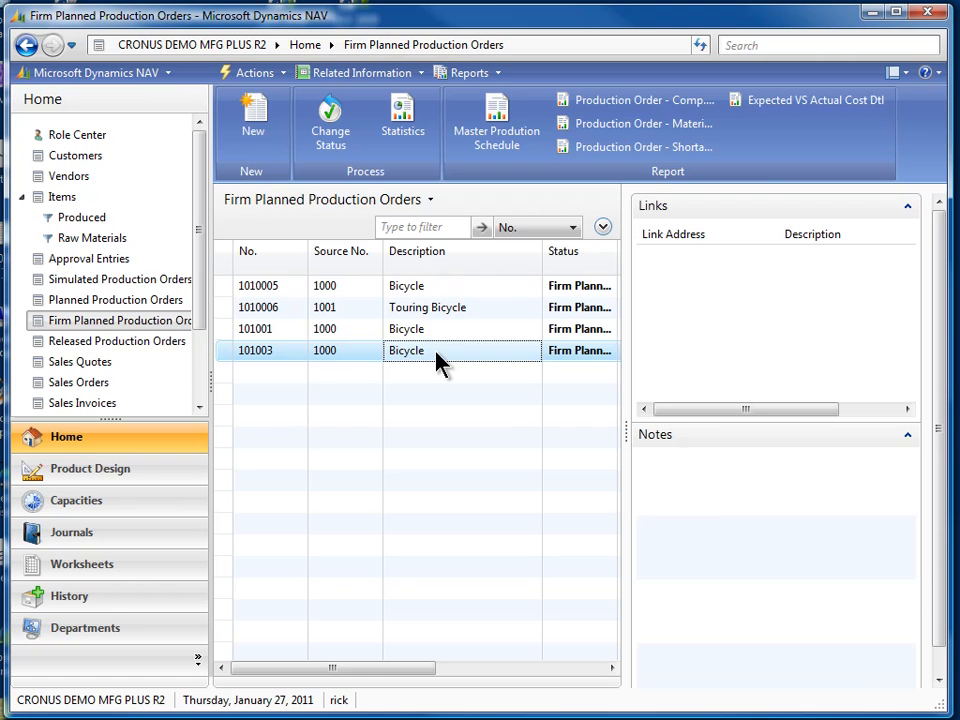
pyautogui.doubleClick(437, 355)
# Review the production order's lines and open its statistics to examine costs
pyautogui.moveTo(713, 100); pyautogui.dragTo(557, 30)
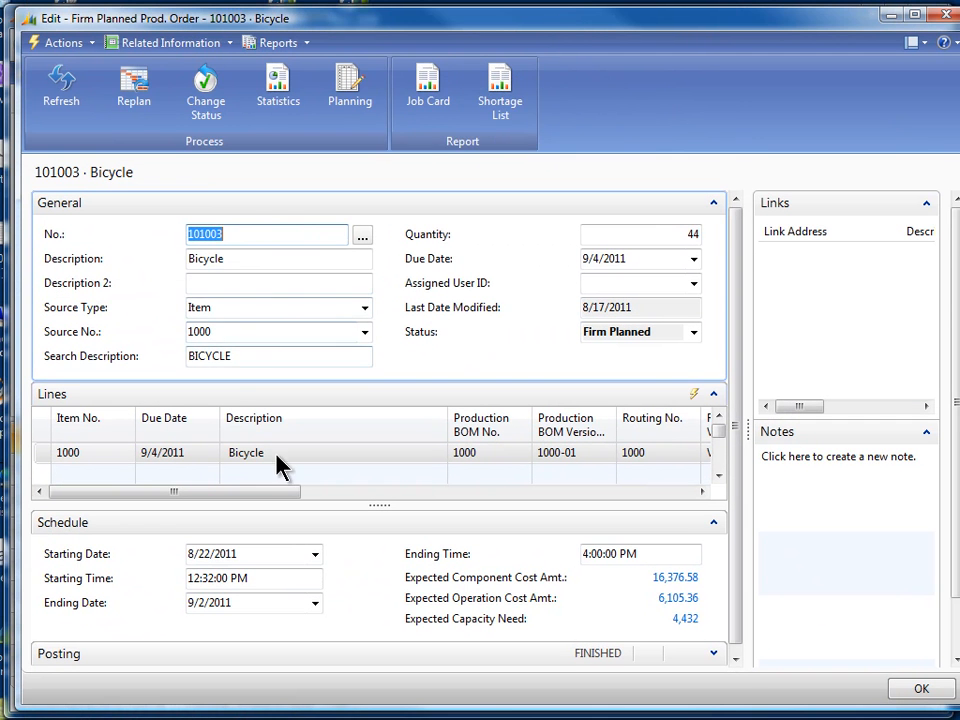
pyautogui.moveTo(229, 494); pyautogui.dragTo(299, 494)
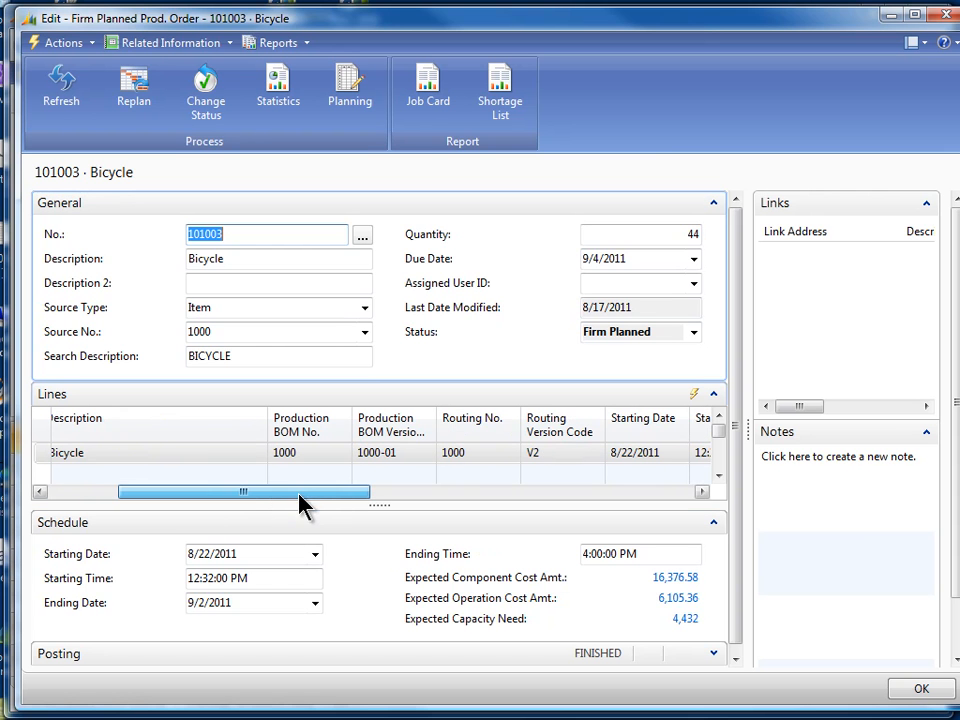
pyautogui.click(382, 458)
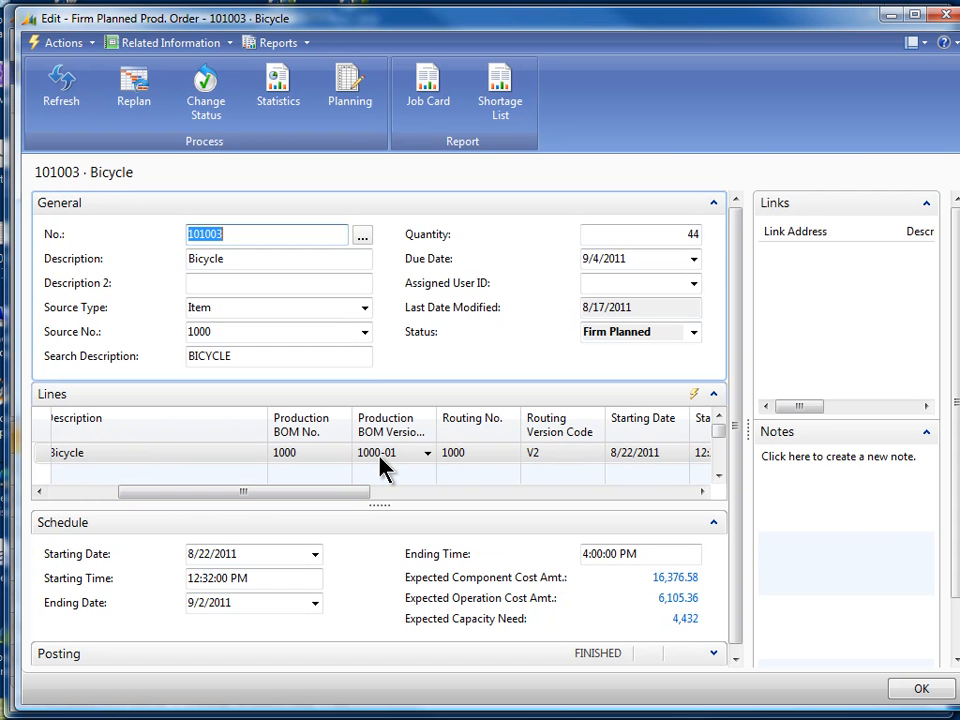
pyautogui.moveTo(354, 493); pyautogui.dragTo(596, 510)
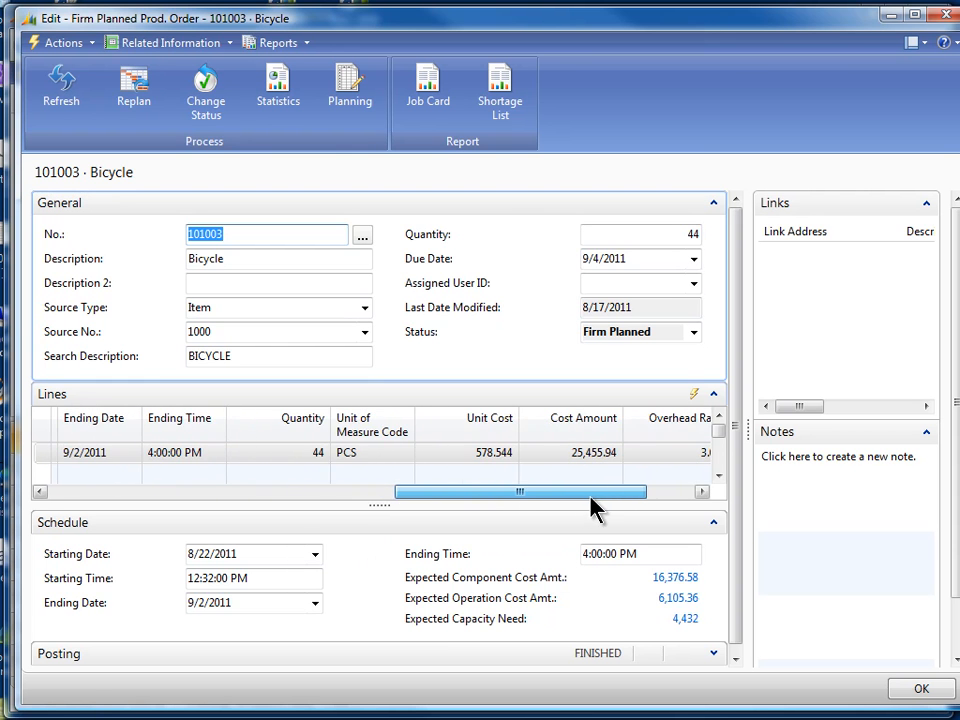
pyautogui.moveTo(544, 491); pyautogui.dragTo(596, 486)
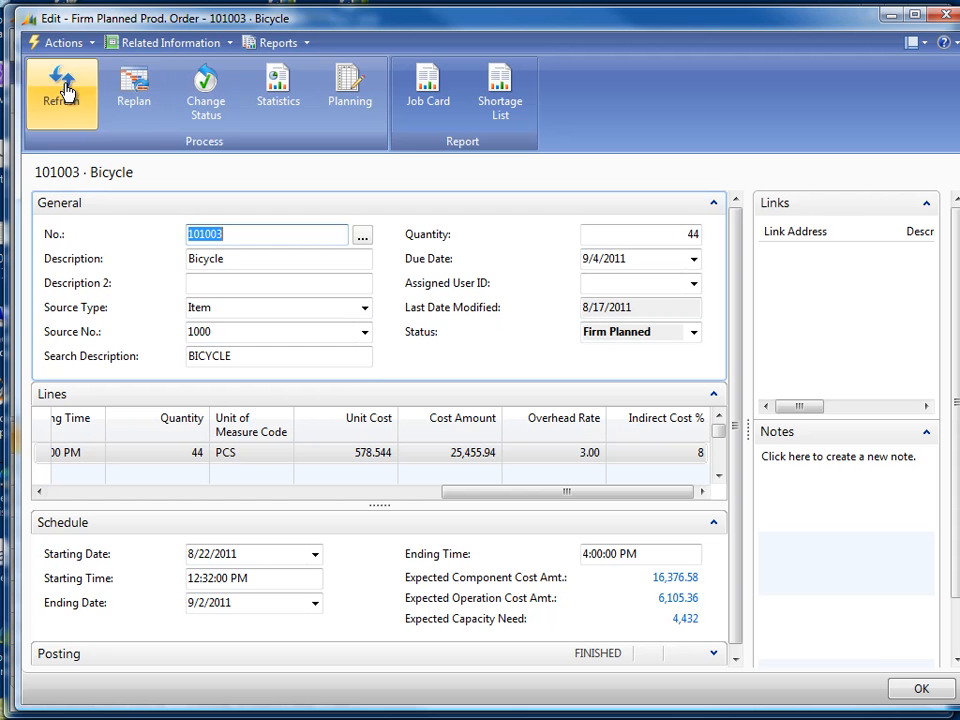
pyautogui.click(279, 85)
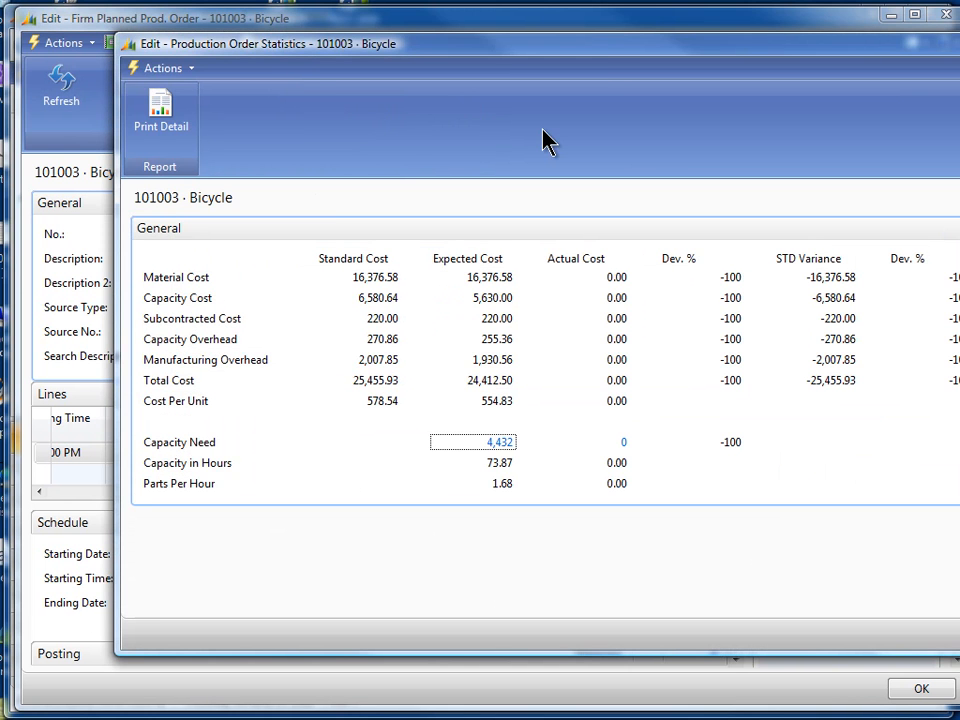
pyautogui.moveTo(607, 48); pyautogui.dragTo(514, 52)
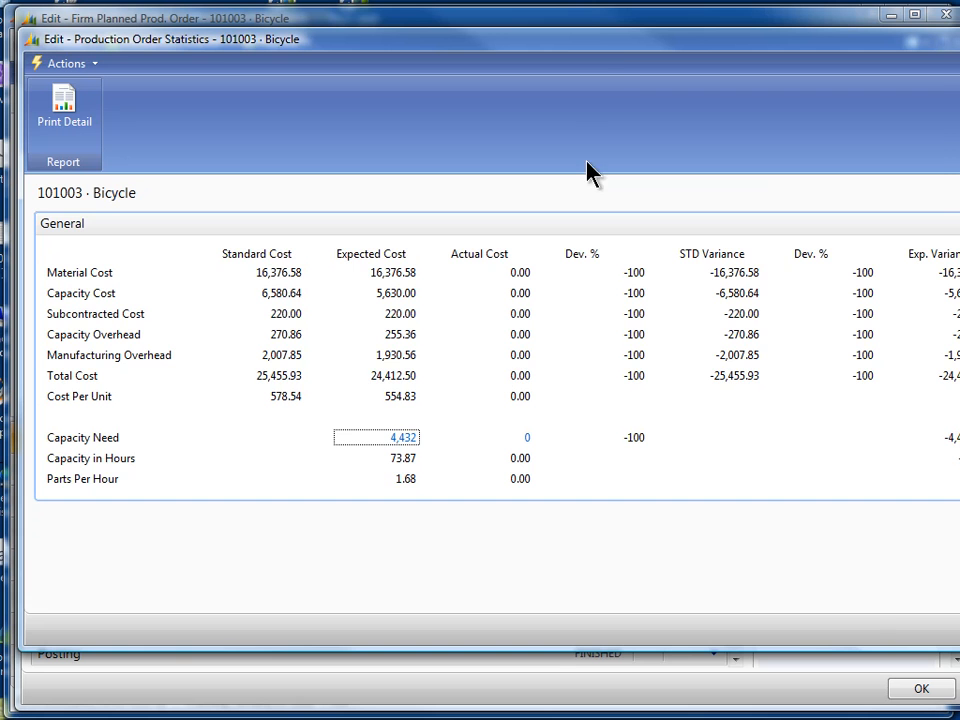
pyautogui.moveTo(608, 42); pyautogui.dragTo(426, 42)
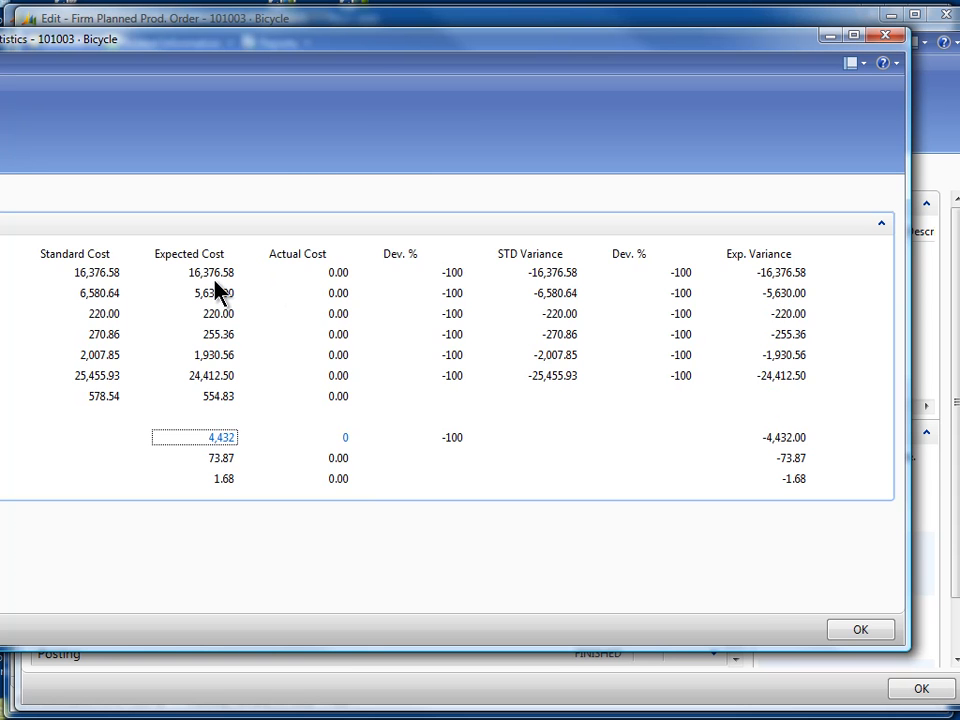
# Close the production order statistics and the firm planned production order
pyautogui.moveTo(348, 47); pyautogui.dragTo(550, 66)
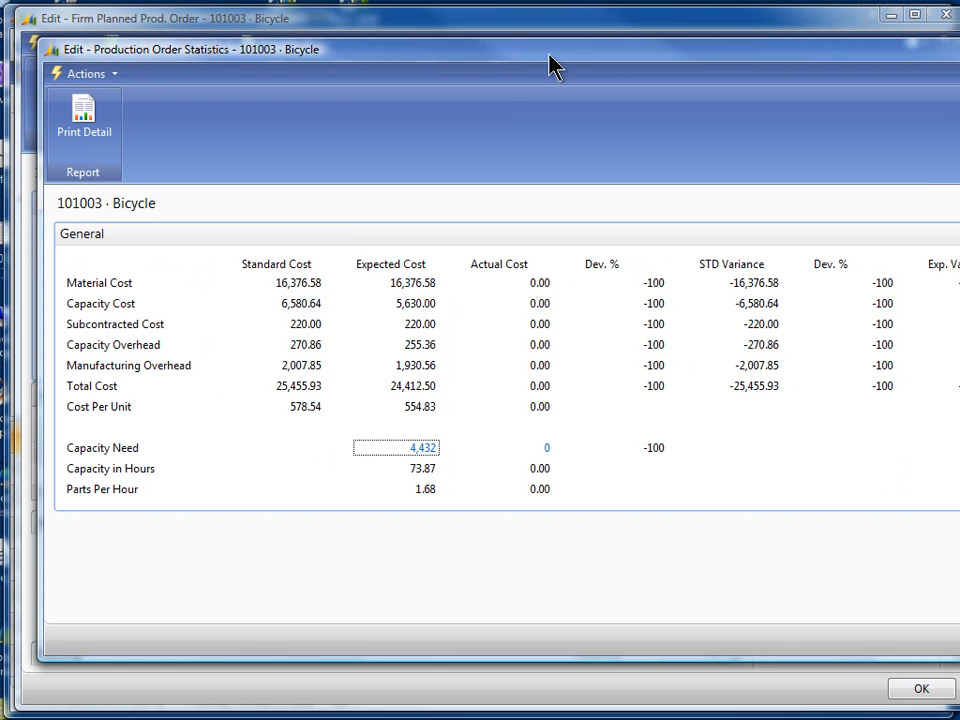
pyautogui.click(959, 640)
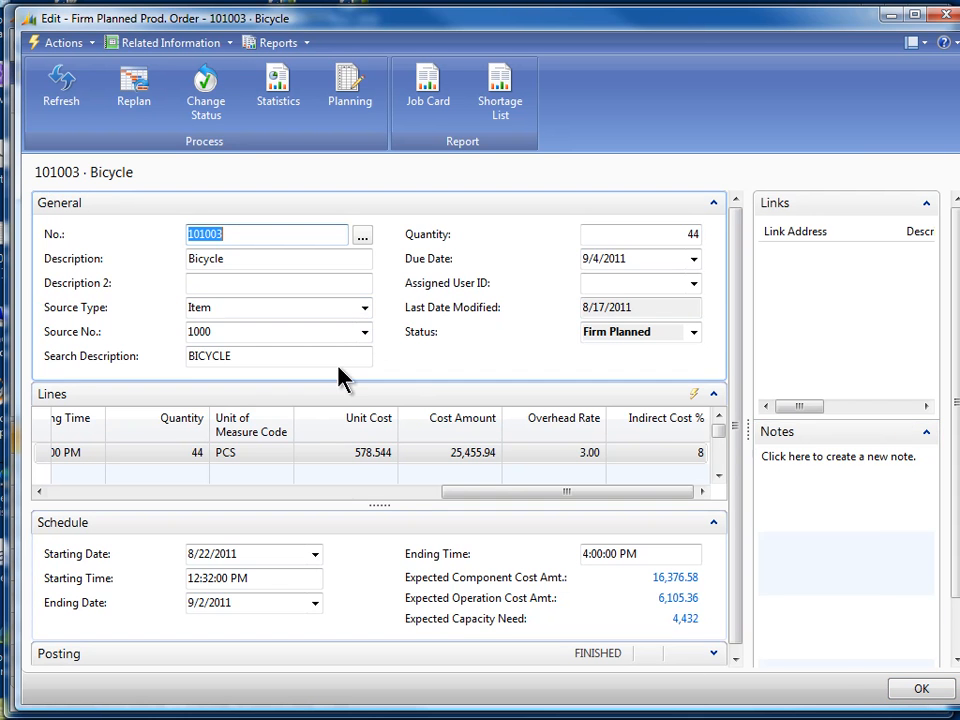
pyautogui.click(919, 690)
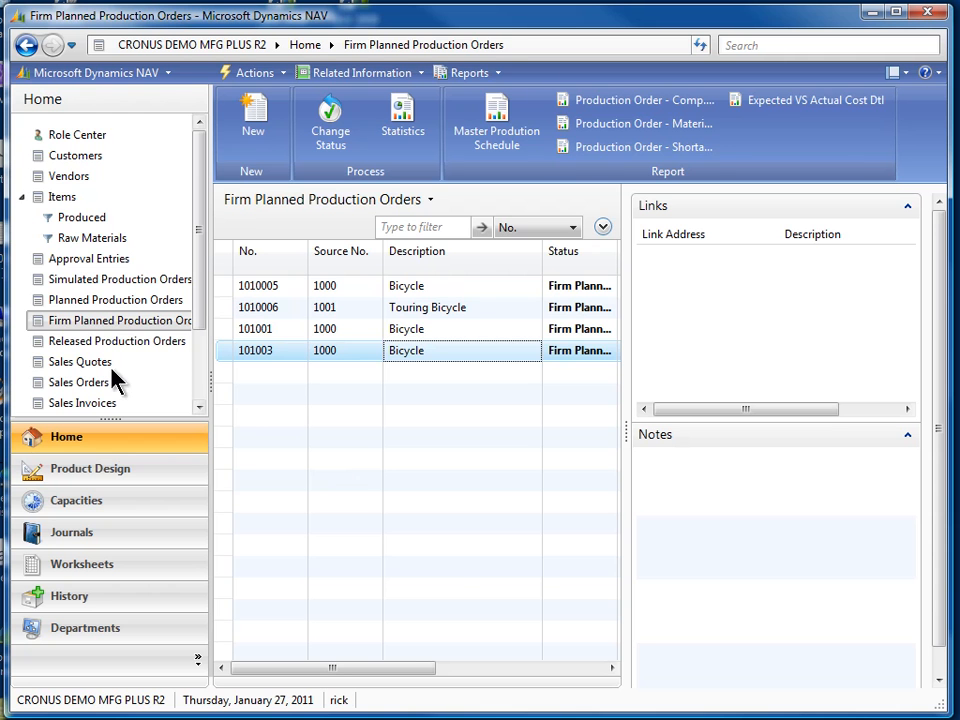
# Open the Item Availability Timeline for item 1000 from the items list to review projected inventory, then close it and return to the Role Center
pyautogui.click(62, 198)
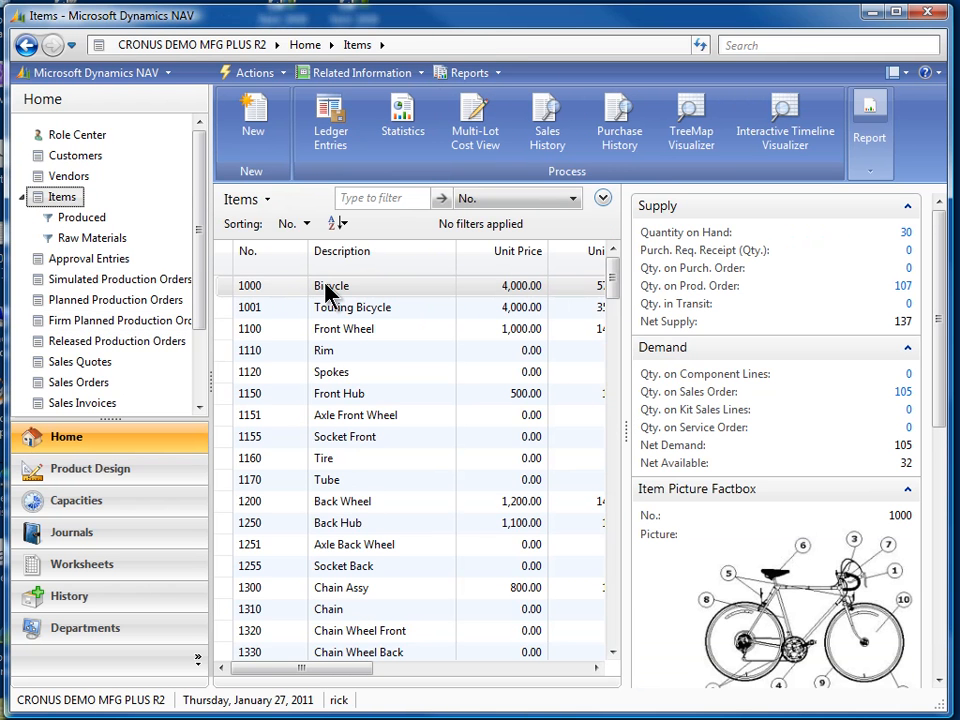
pyautogui.click(786, 117)
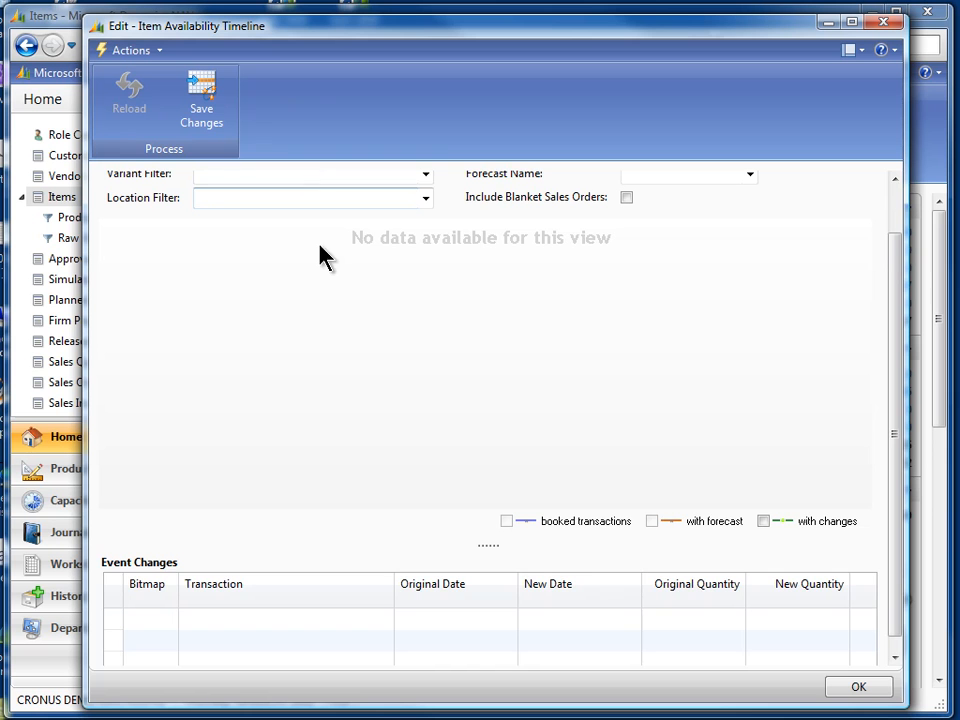
pyautogui.moveTo(900, 332); pyautogui.dragTo(891, 223)
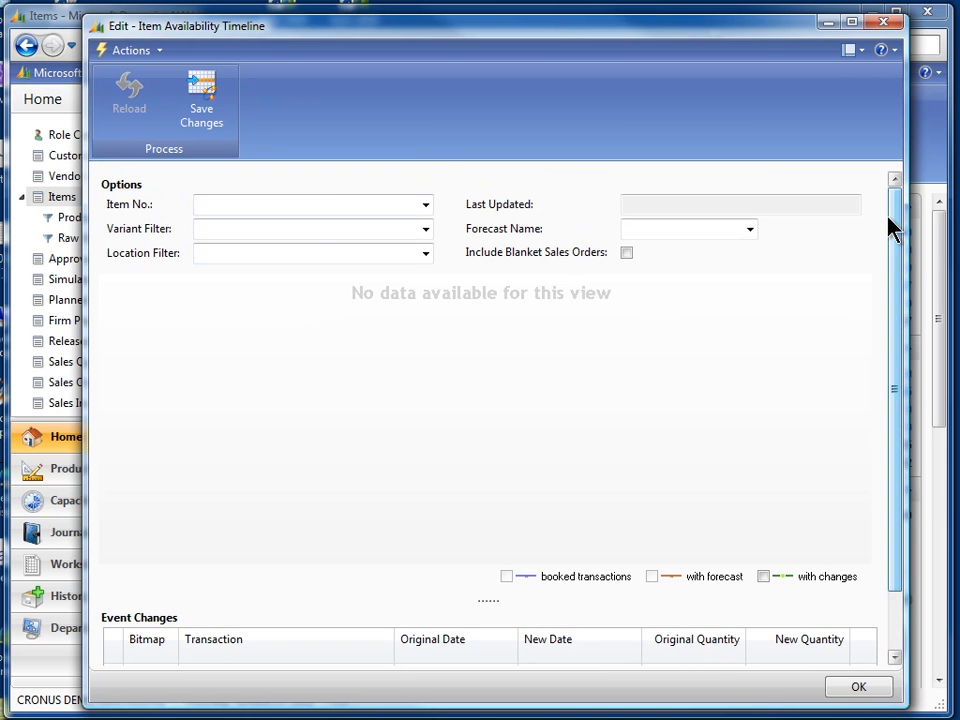
pyautogui.click(338, 205)
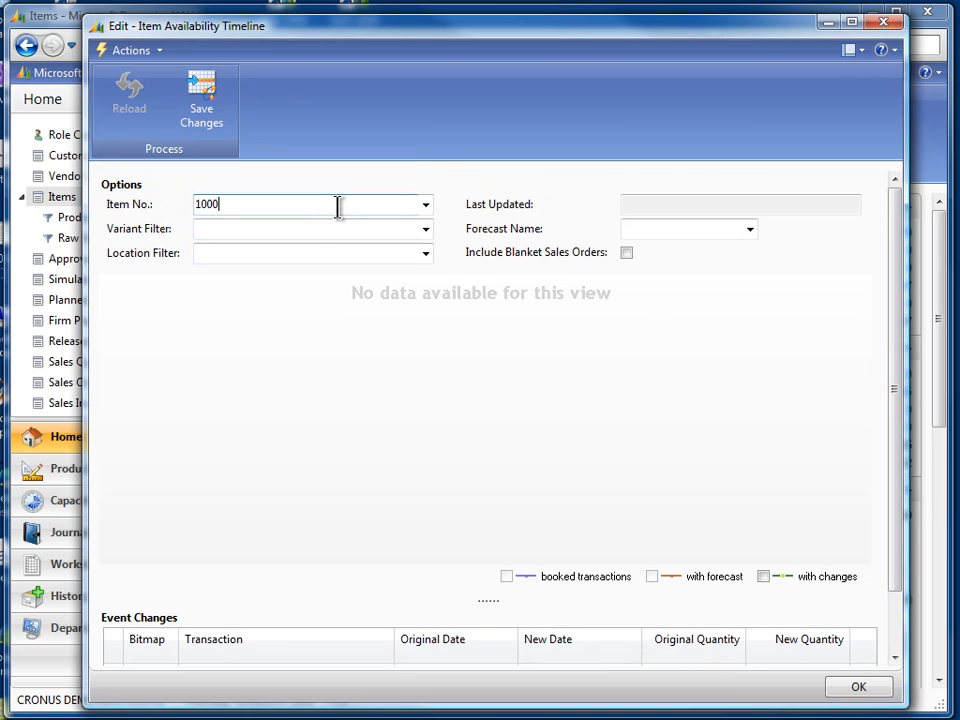
pyautogui.press('Tab')
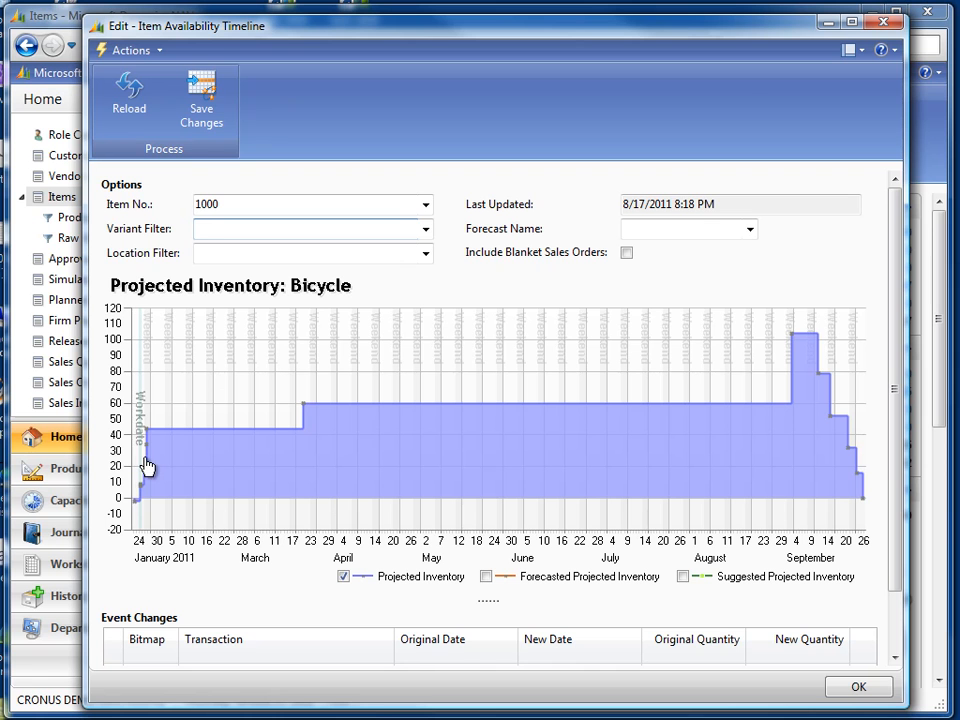
pyautogui.moveTo(798, 348)
pyautogui.click(857, 689)
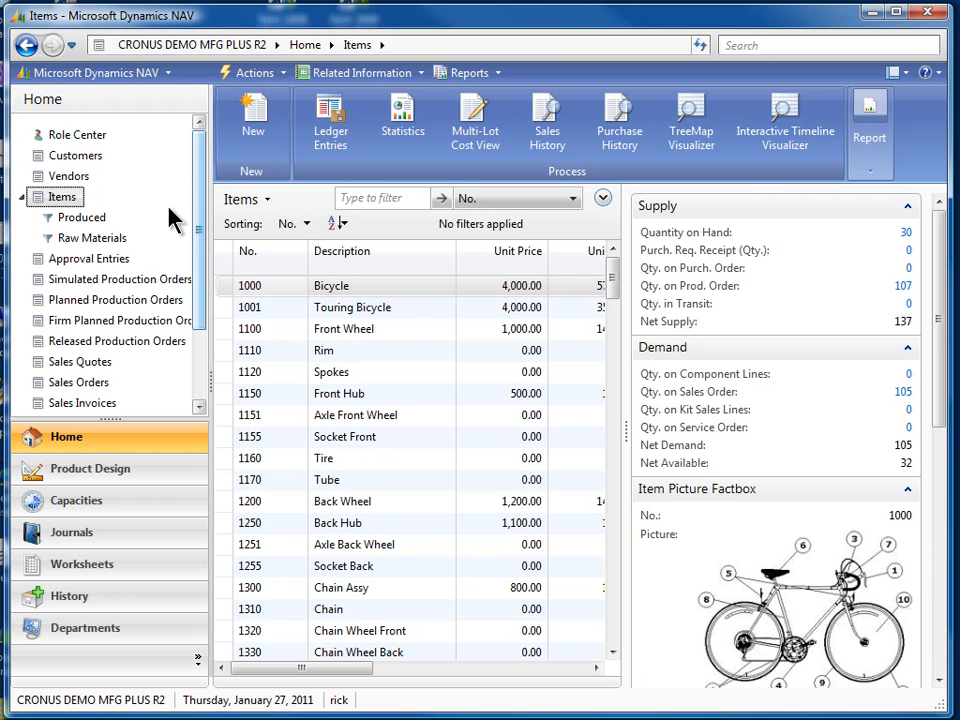
pyautogui.click(57, 138)
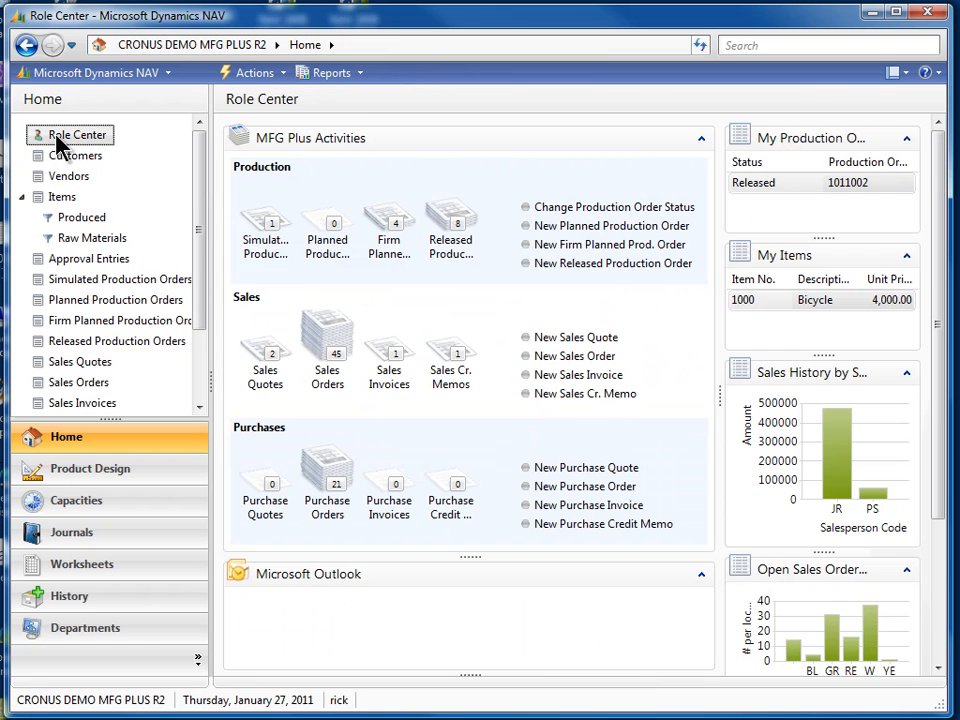